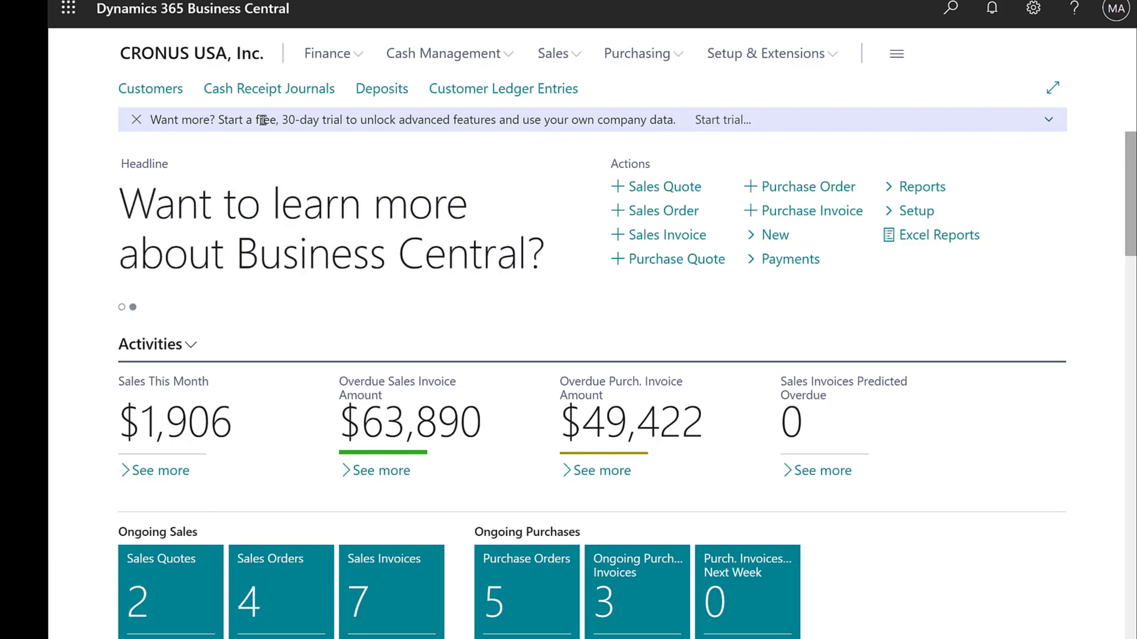
# Step: Open the Cash Receipt Journals page and hide the Journal Line Details pane
pyautogui.click(256, 91)
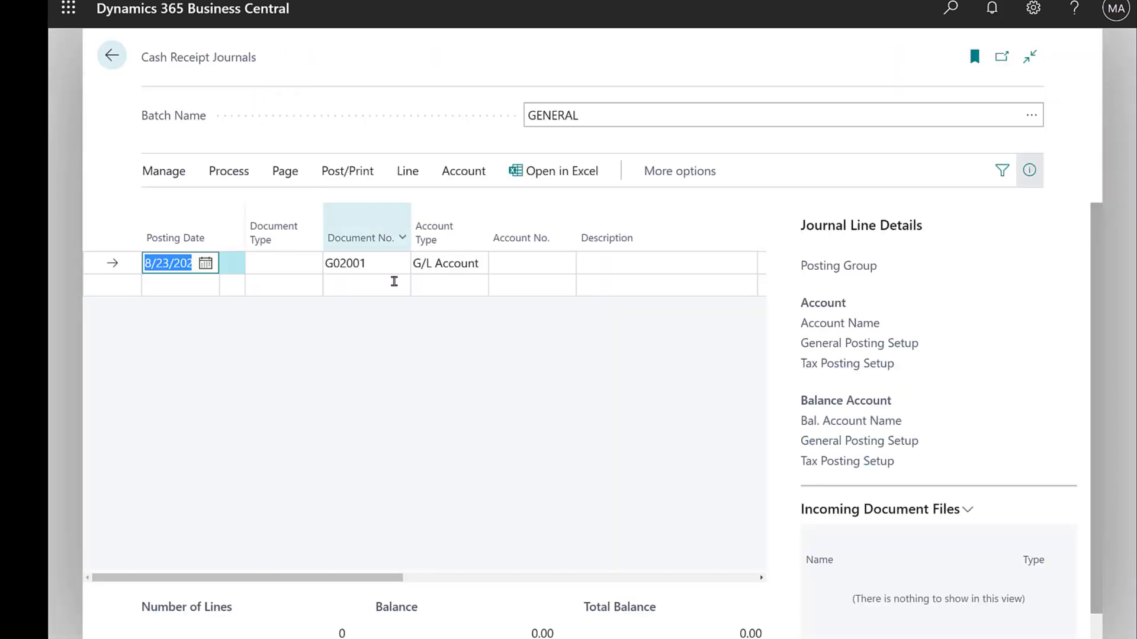
pyautogui.click(1031, 172)
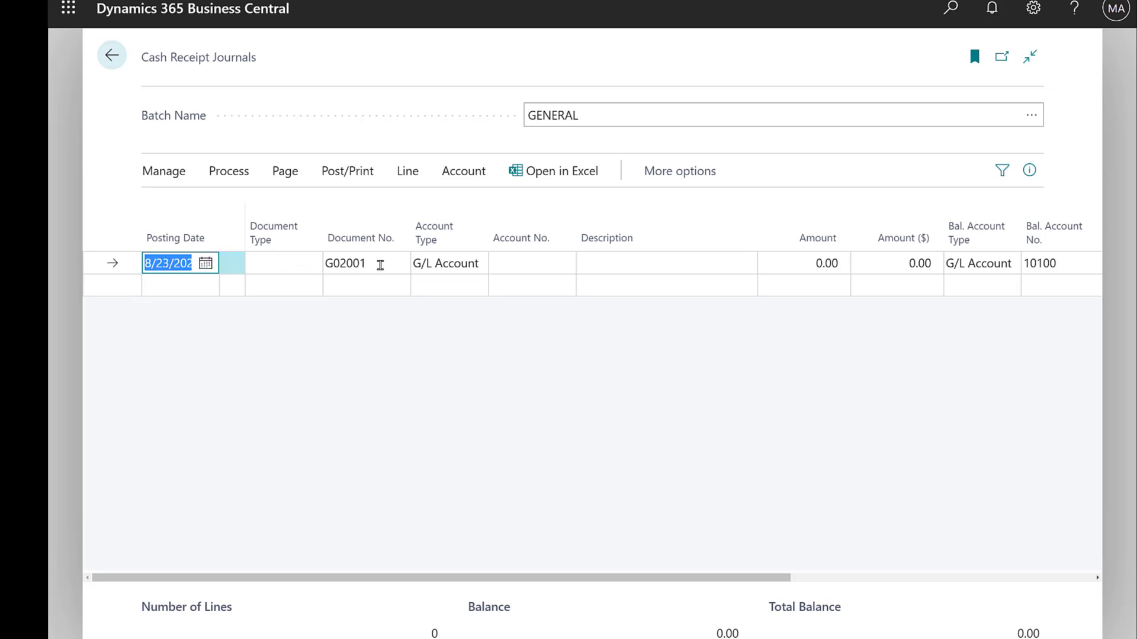
# Step: On the first journal line, enter document number 12345 and set the account to the bank account CHECKING
pyautogui.click(379, 264)
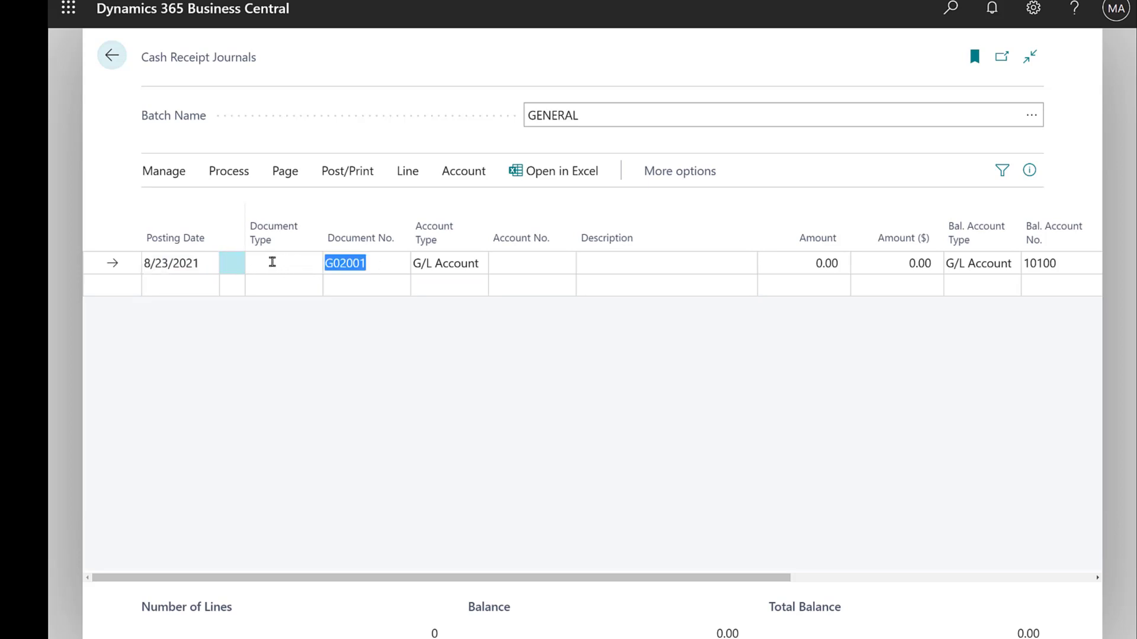
pyautogui.write('12345')
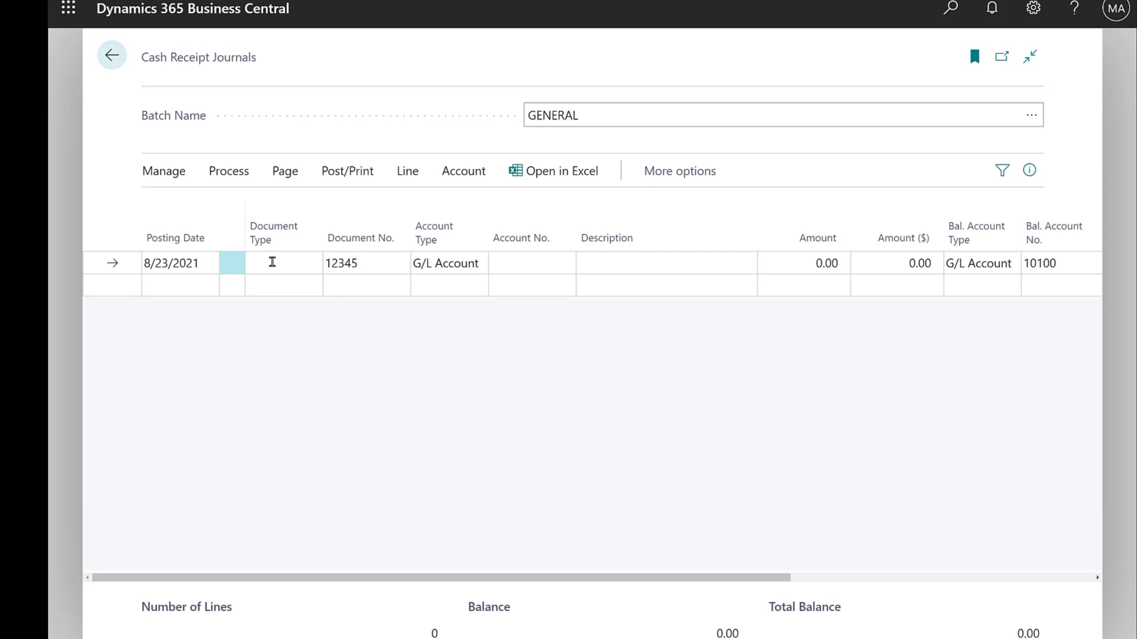
pyautogui.press('Tab')
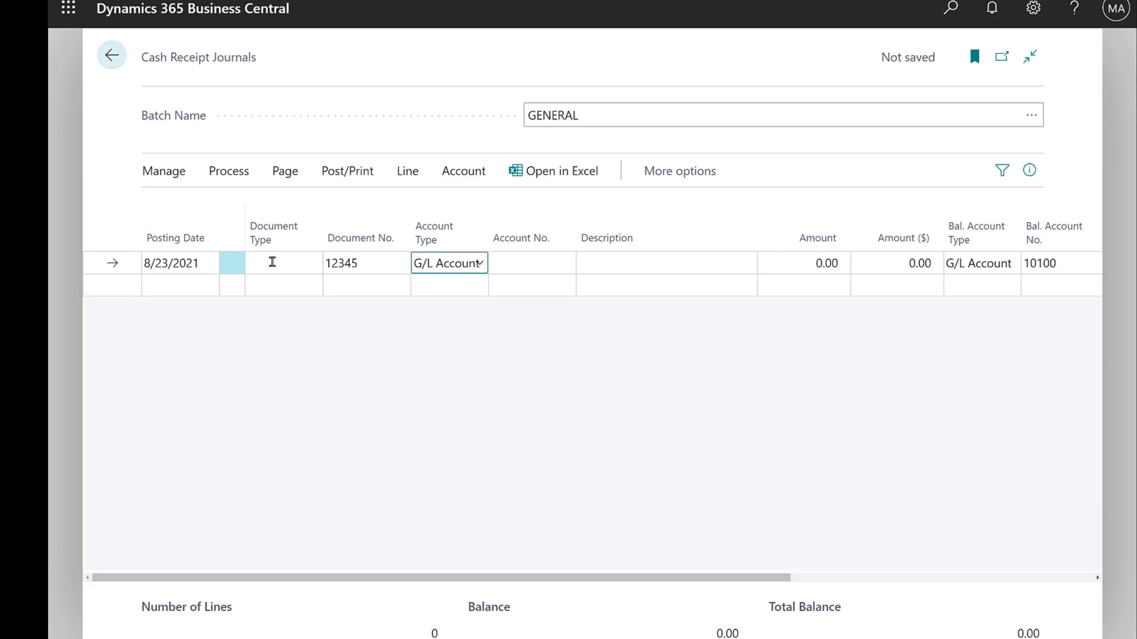
pyautogui.write('b')
pyautogui.press('Tab')
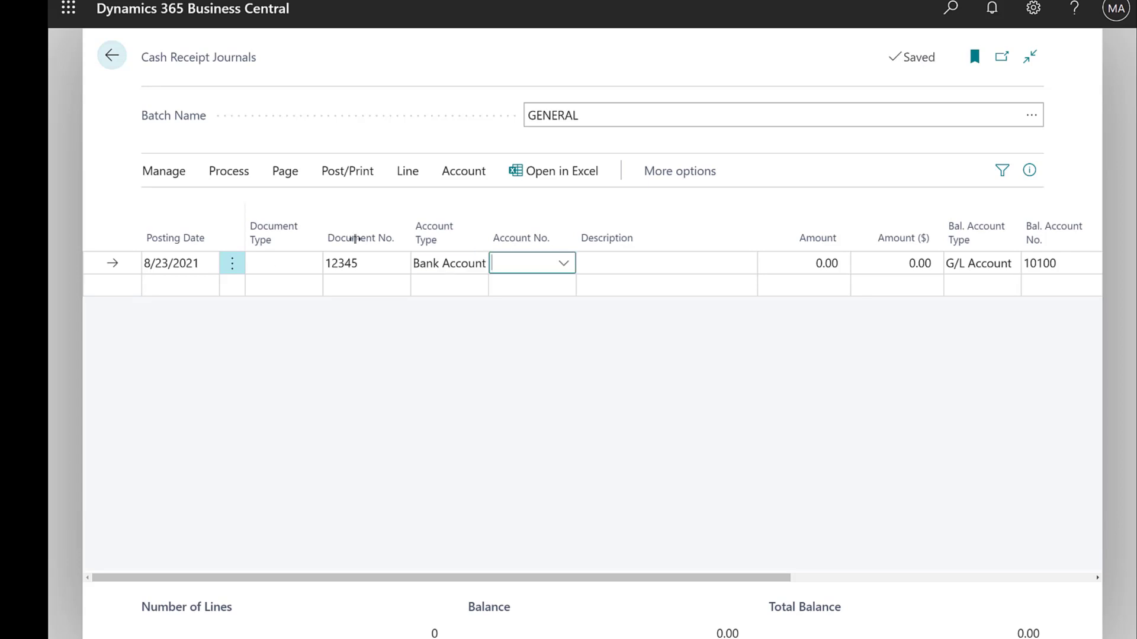
pyautogui.click(562, 265)
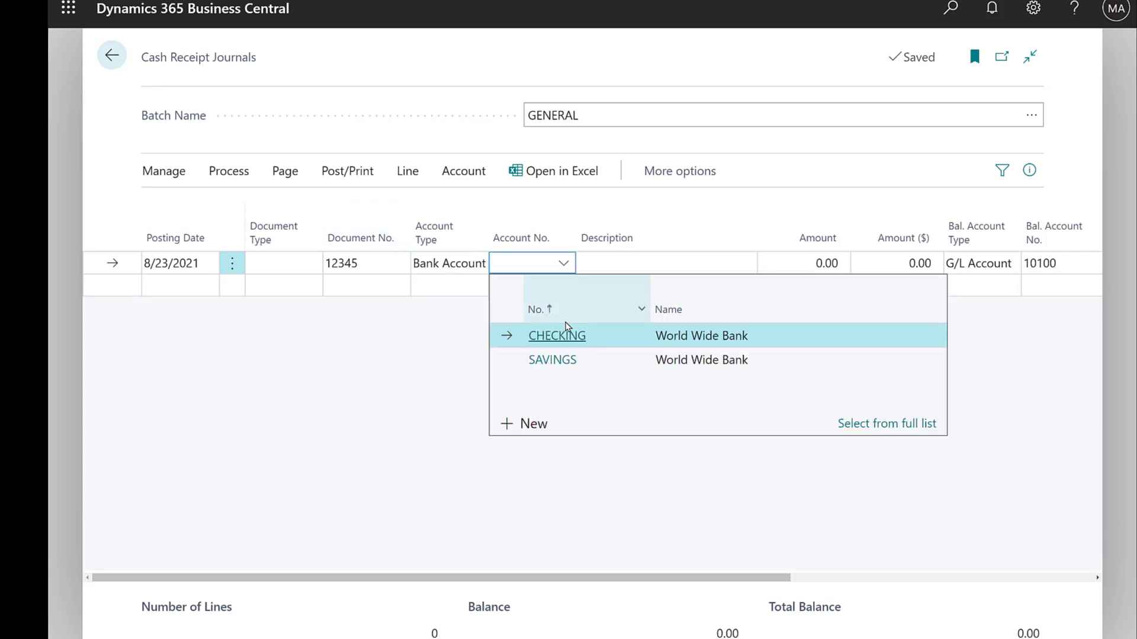
pyautogui.click(576, 338)
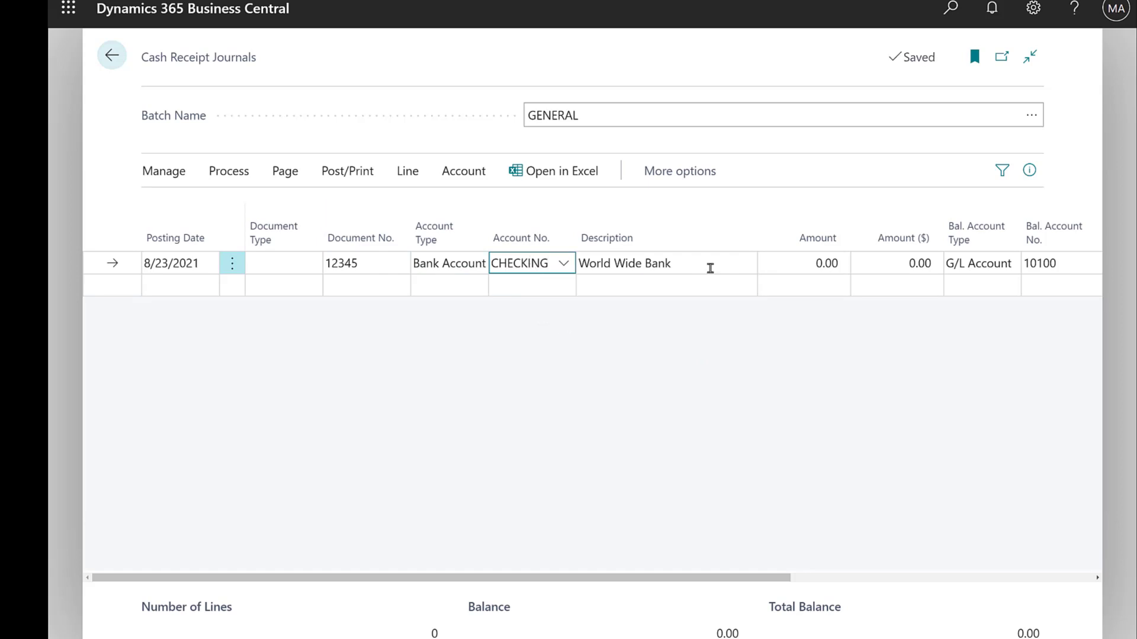
# Step: Set the first line's amount to 2,024.40 and balance it against the customer Trey Research
pyautogui.click(792, 262)
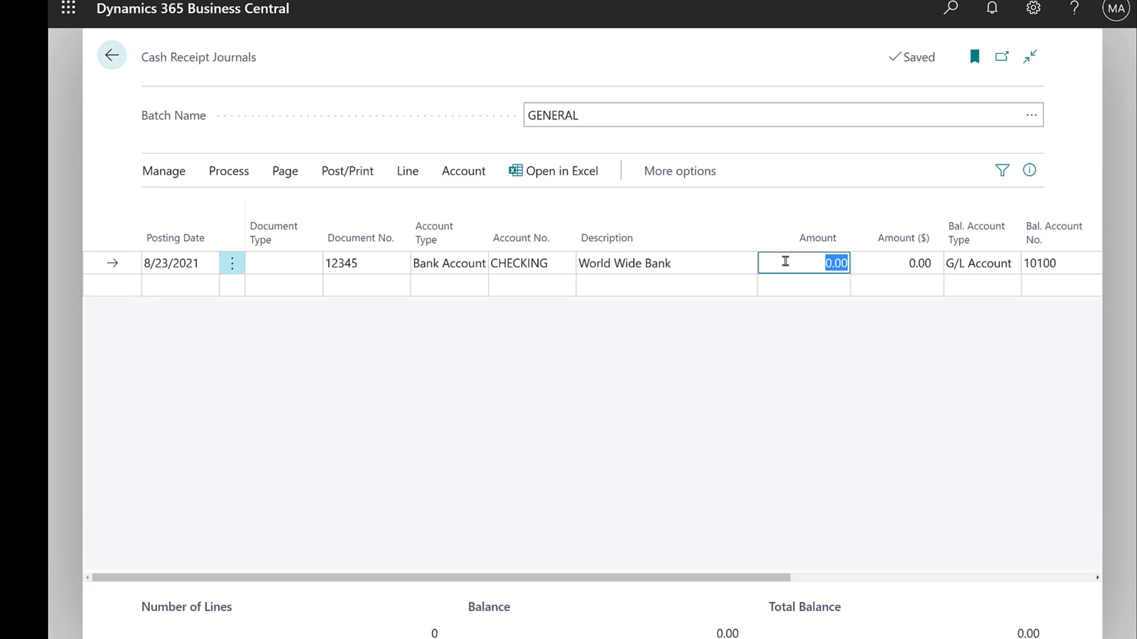
pyautogui.write('2024.4')
pyautogui.press('Tab')
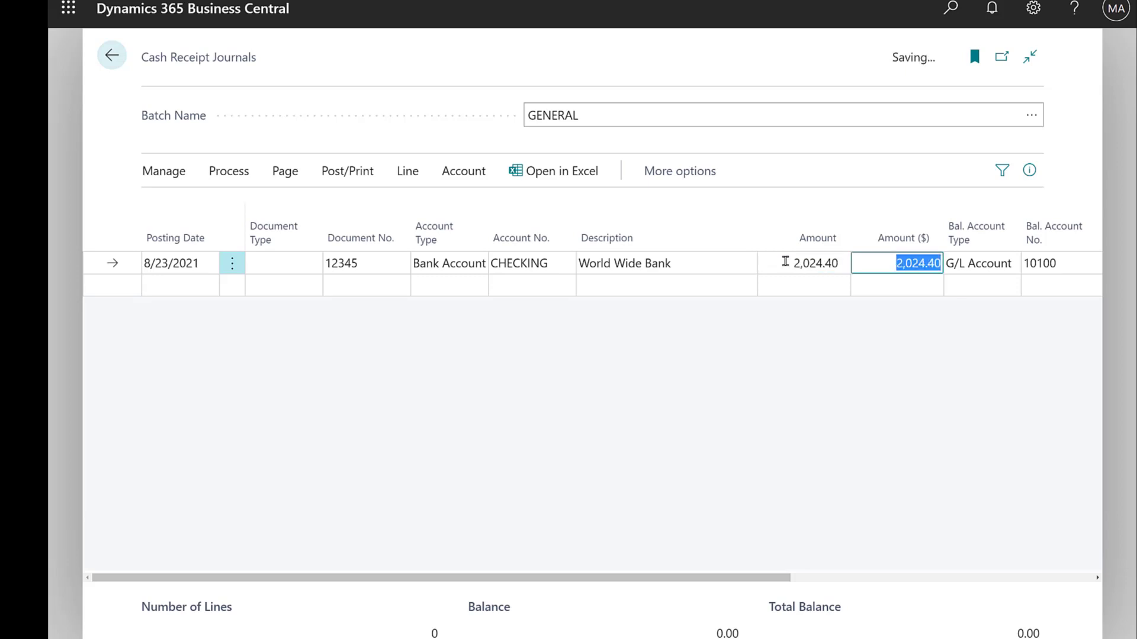
pyautogui.press('Tab')
pyautogui.write('c')
pyautogui.press('Tab')
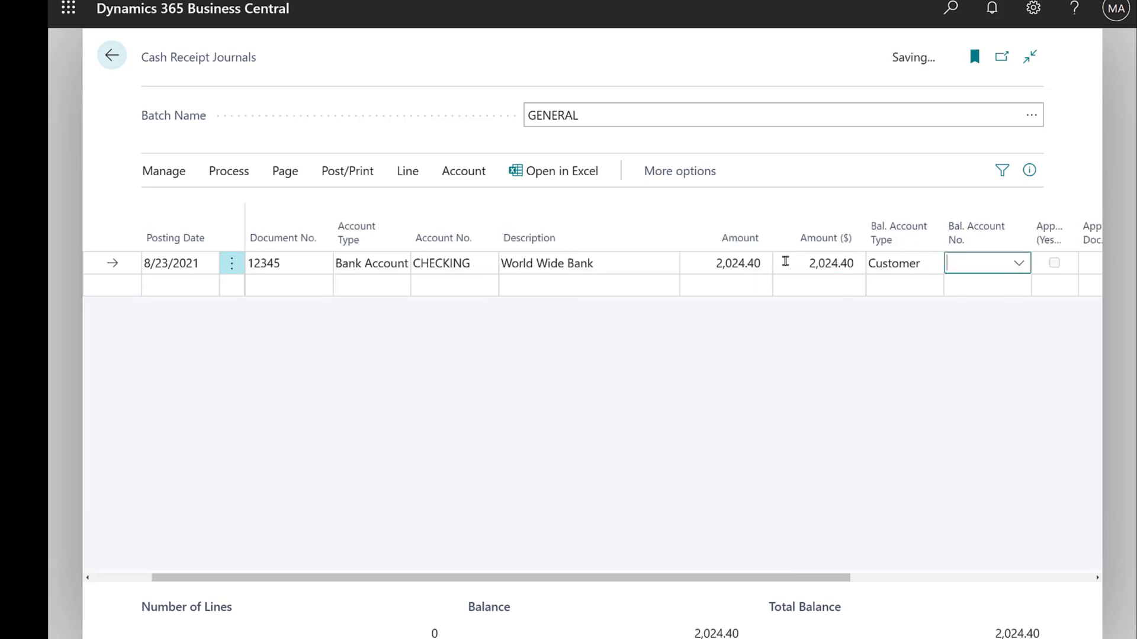
pyautogui.write('20000')
pyautogui.press('Tab')
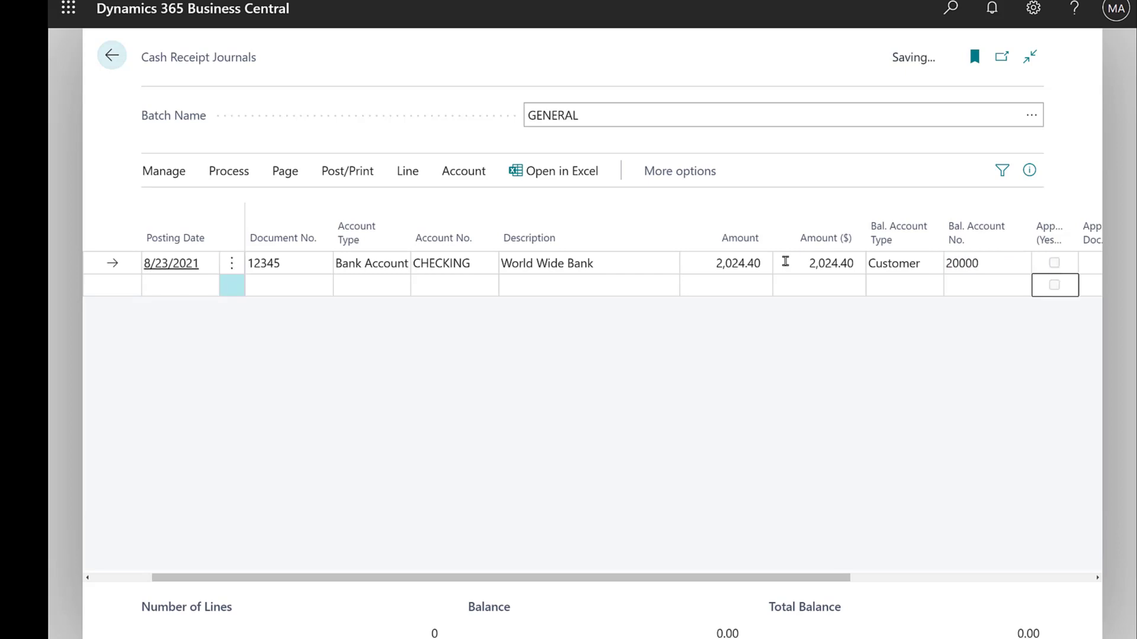
# Step: Start a second journal line with document number 12346 and set its bank account to CHECKING
pyautogui.hotkey('shift', 'Tab')
pyautogui.hotkey('shift', 'Tab')
pyautogui.hotkey('shift', 'Tab')
pyautogui.hotkey('shift', 'Tab')
pyautogui.hotkey('shift', 'Tab')
pyautogui.hotkey('shift', 'Tab')
pyautogui.hotkey('shift', 'Tab')
pyautogui.hotkey('shift', 'Tab')
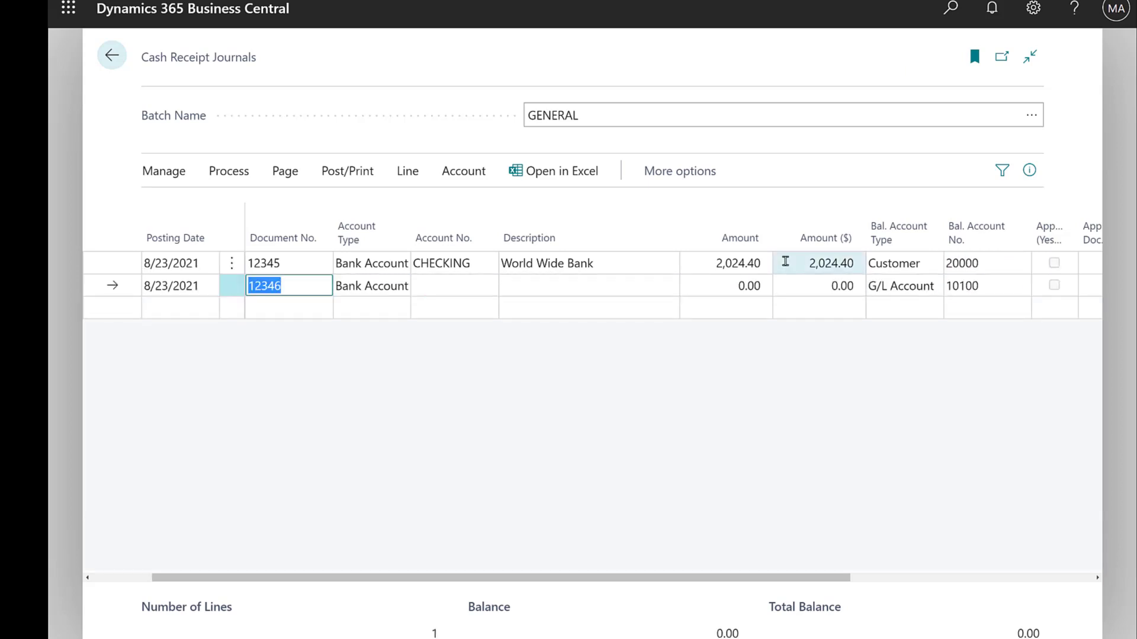
pyautogui.hotkey('shift', 'Tab')
pyautogui.press('Tab')
pyautogui.press('Tab')
pyautogui.press('Tab')
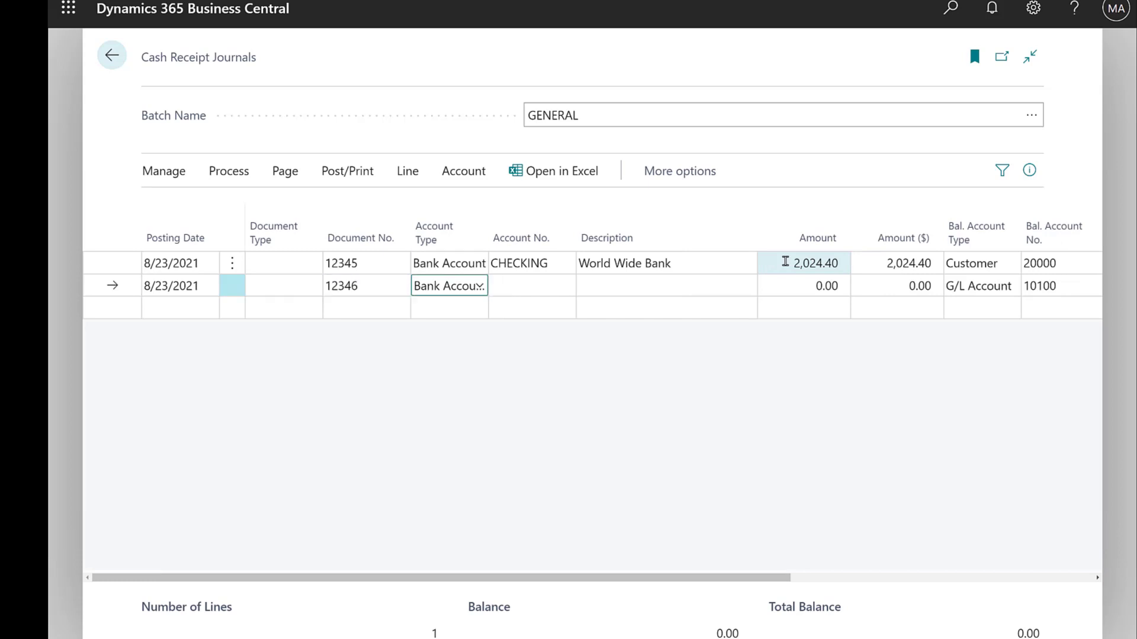
pyautogui.press('Tab')
pyautogui.write('CHECKING')
pyautogui.press('Tab')
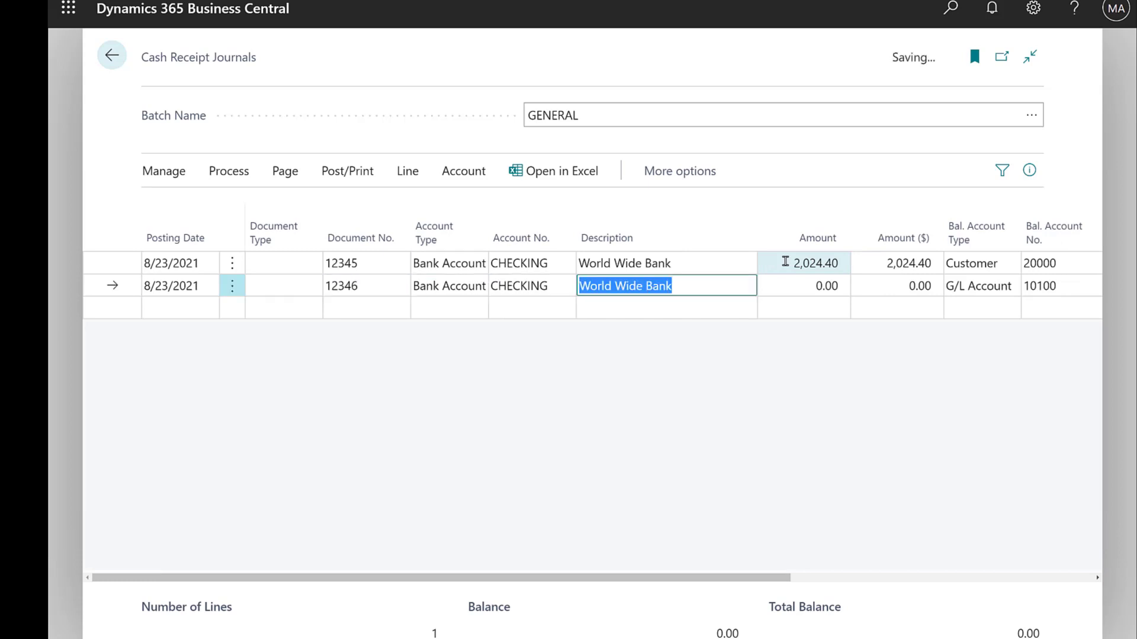
# Step: Set the second line's amount to 28,995.50 and its balancing account type to Customer, entering the customer's number
pyautogui.press('Tab')
pyautogui.write('28995.5')
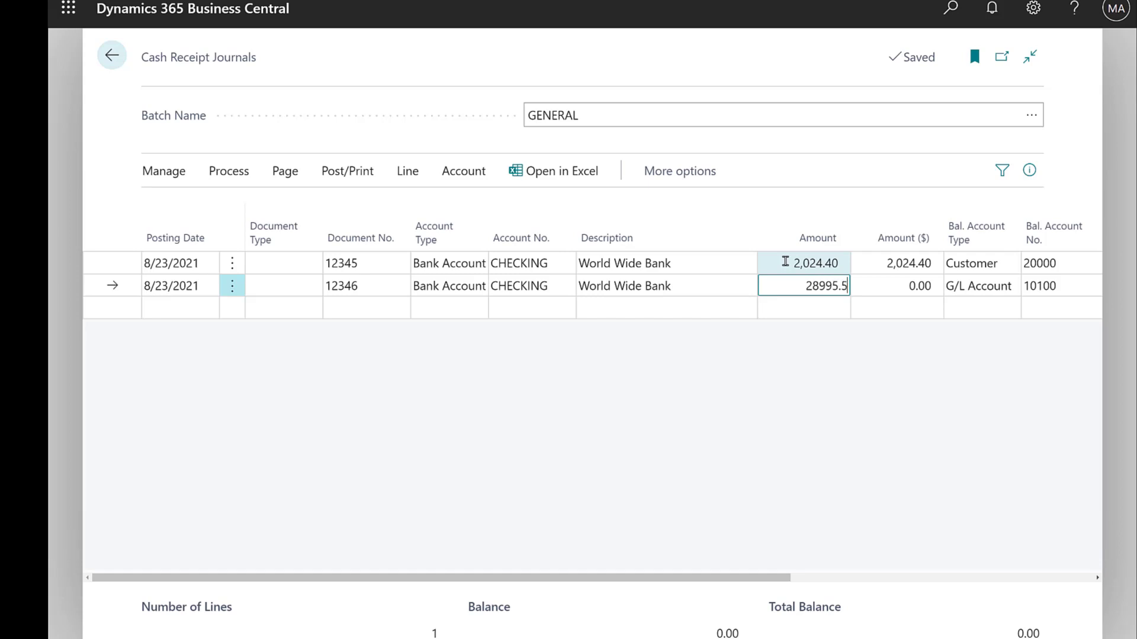
pyautogui.press('Tab')
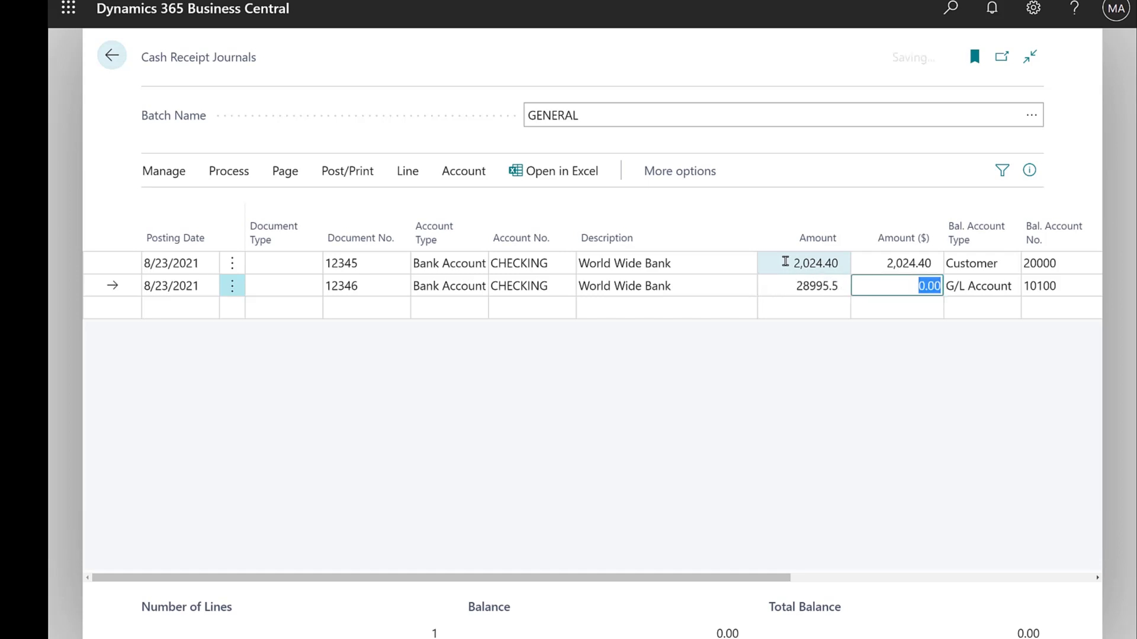
pyautogui.press('Tab')
pyautogui.press('c')
pyautogui.press('Tab')
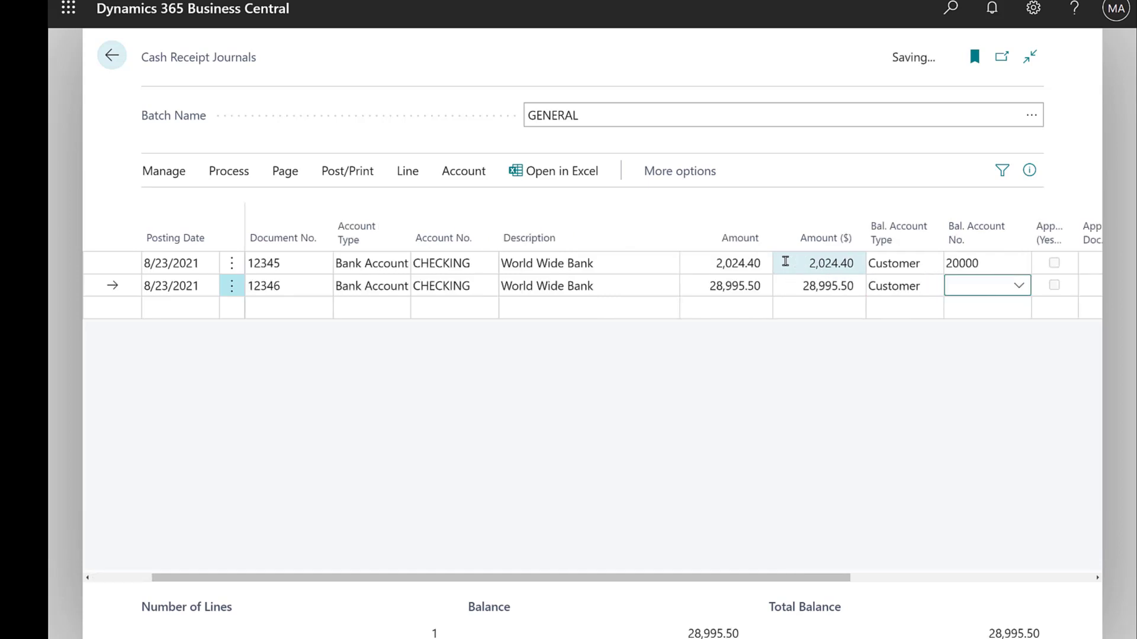
pyautogui.write('30000')
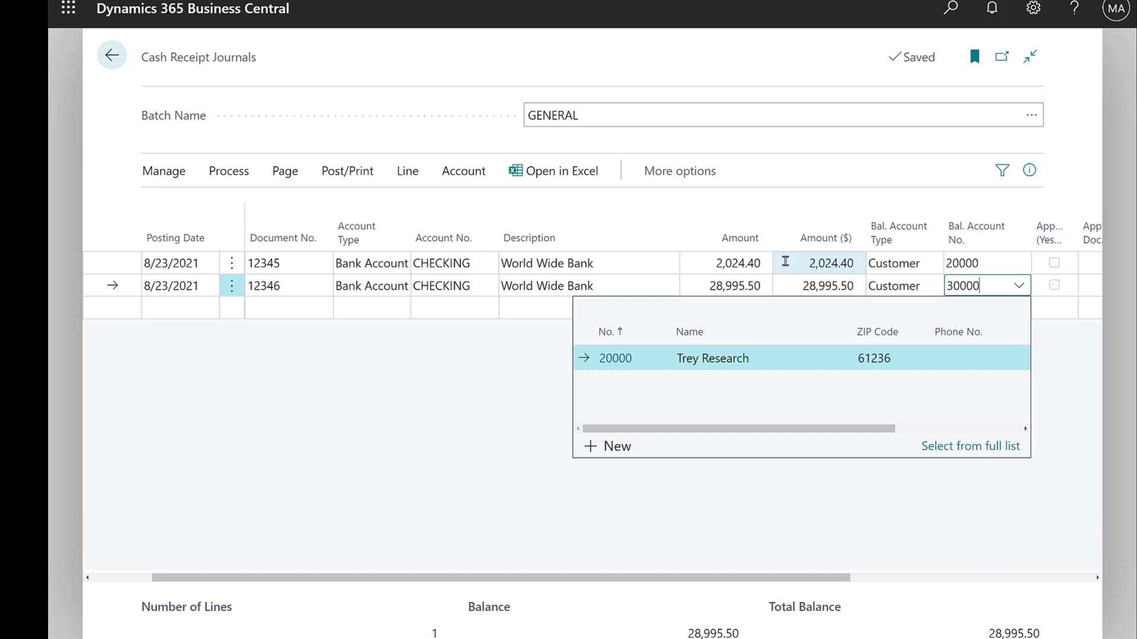
pyautogui.press('Tab')
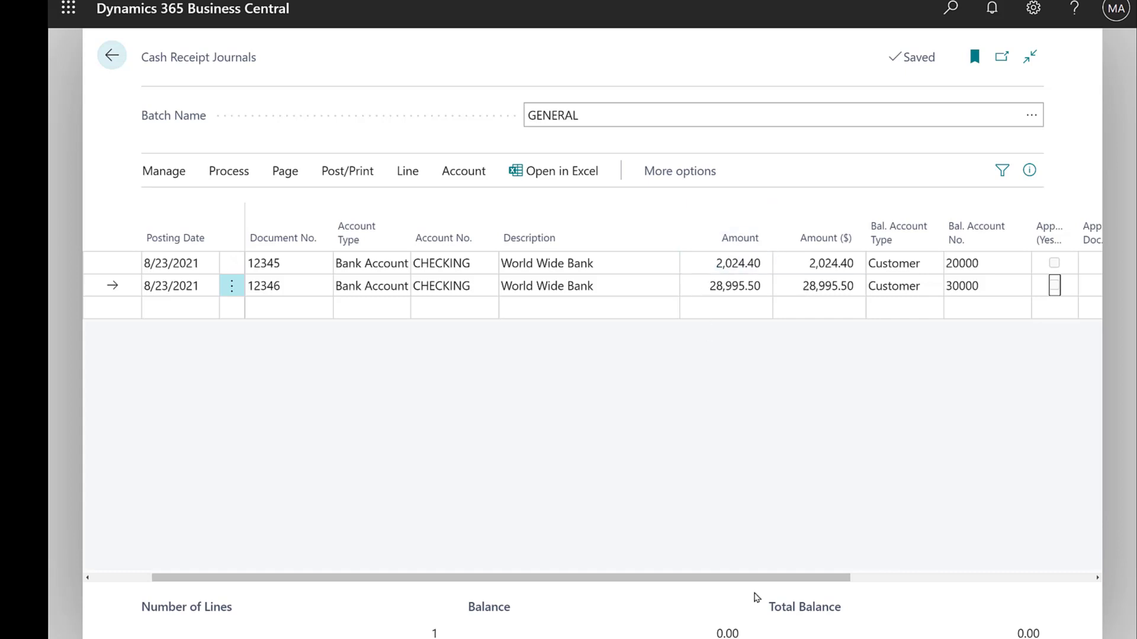
# Step: Set the Applies-to Doc. Type of the first journal line to Invoice
pyautogui.moveTo(783, 582); pyautogui.dragTo(1014, 573)
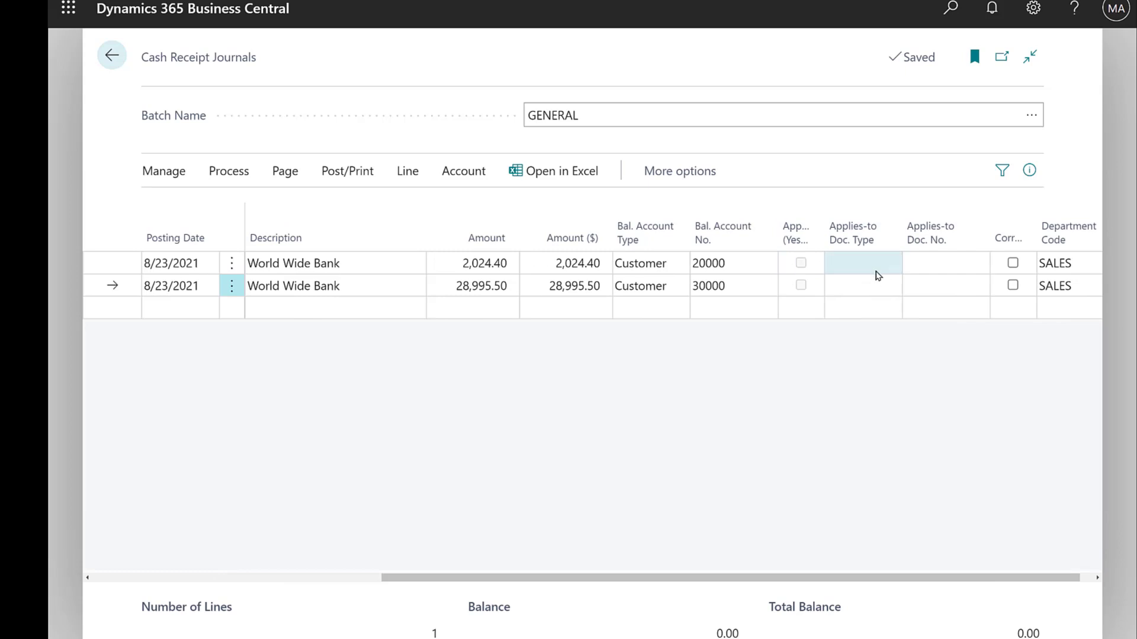
pyautogui.click(849, 276)
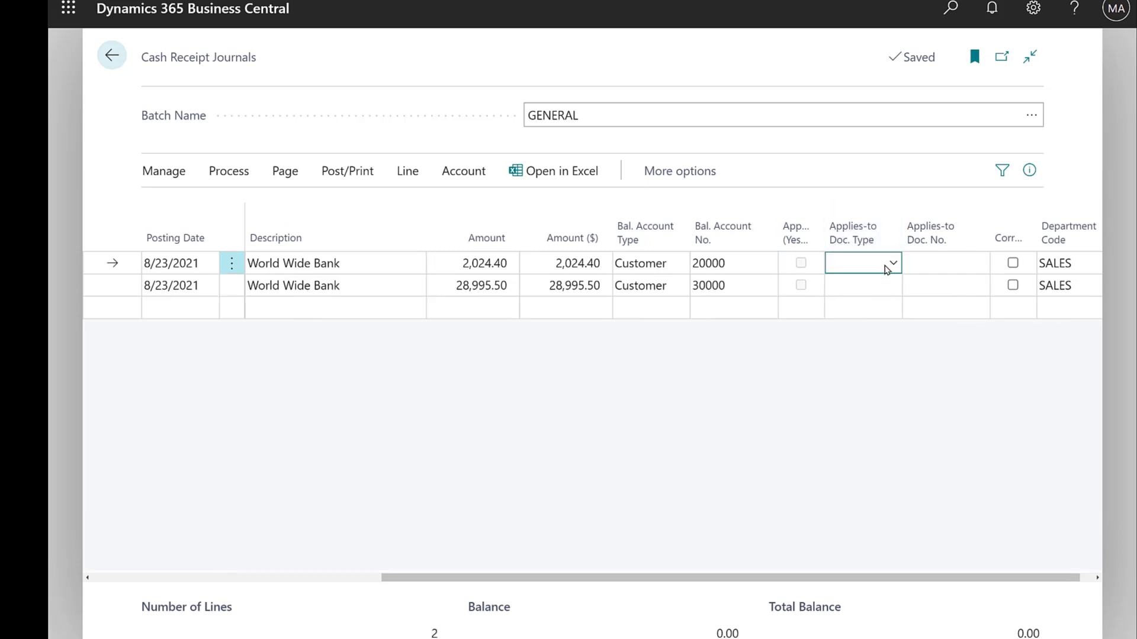
pyautogui.click(893, 264)
pyautogui.click(856, 323)
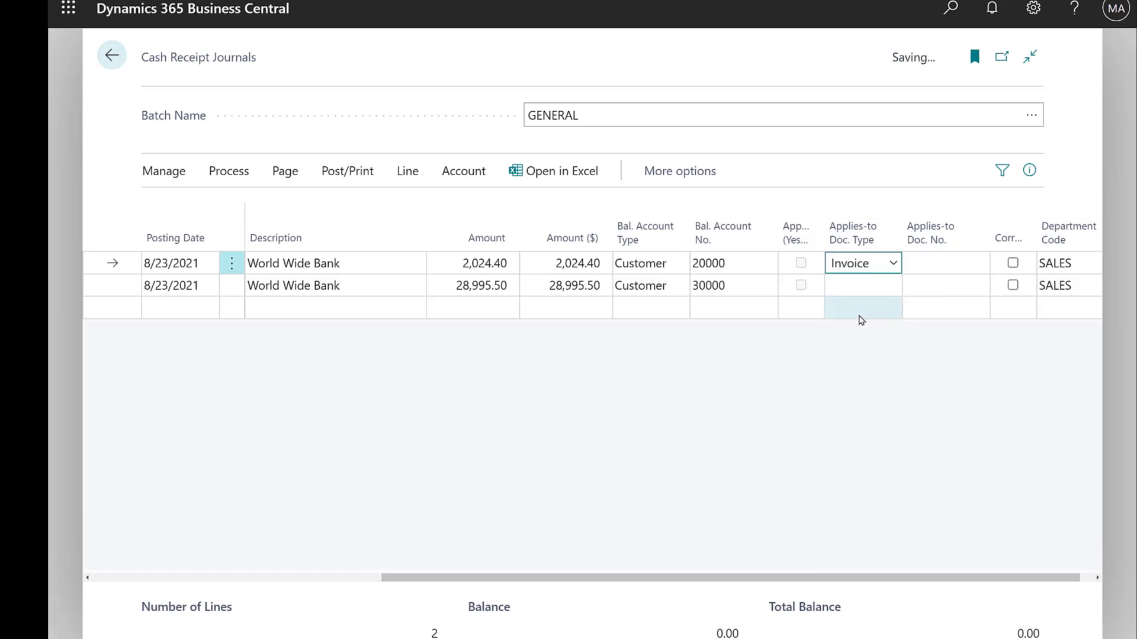
# Step: Look up Trey Research's open invoices for Applies-to Doc. No. and apply the one posted 2/27/2021 to the first line
pyautogui.click(949, 261)
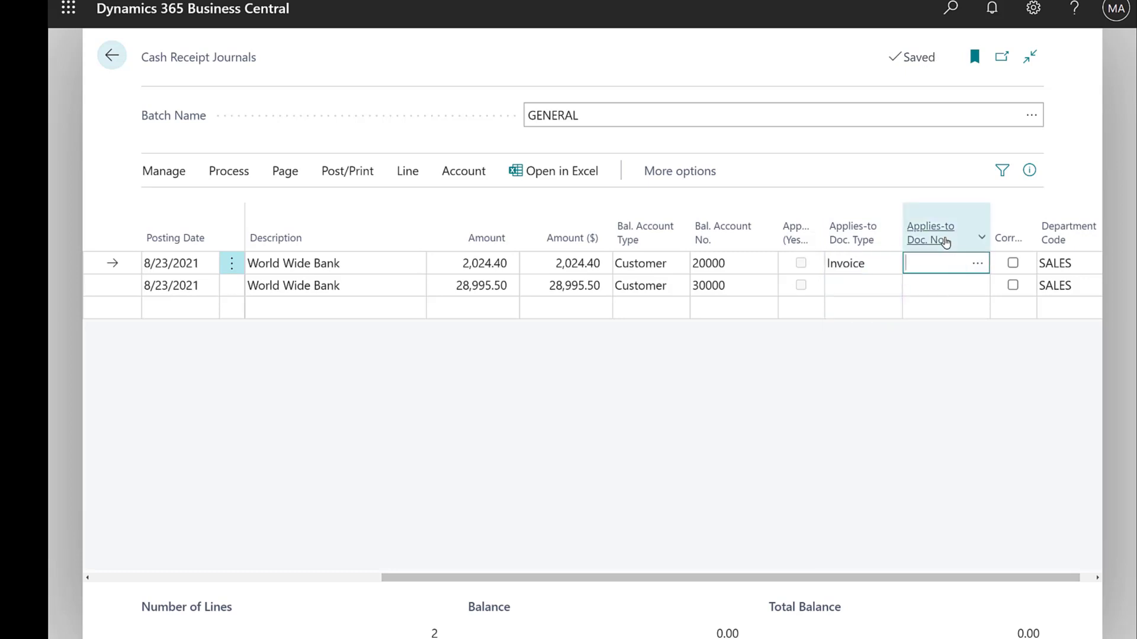
pyautogui.click(977, 264)
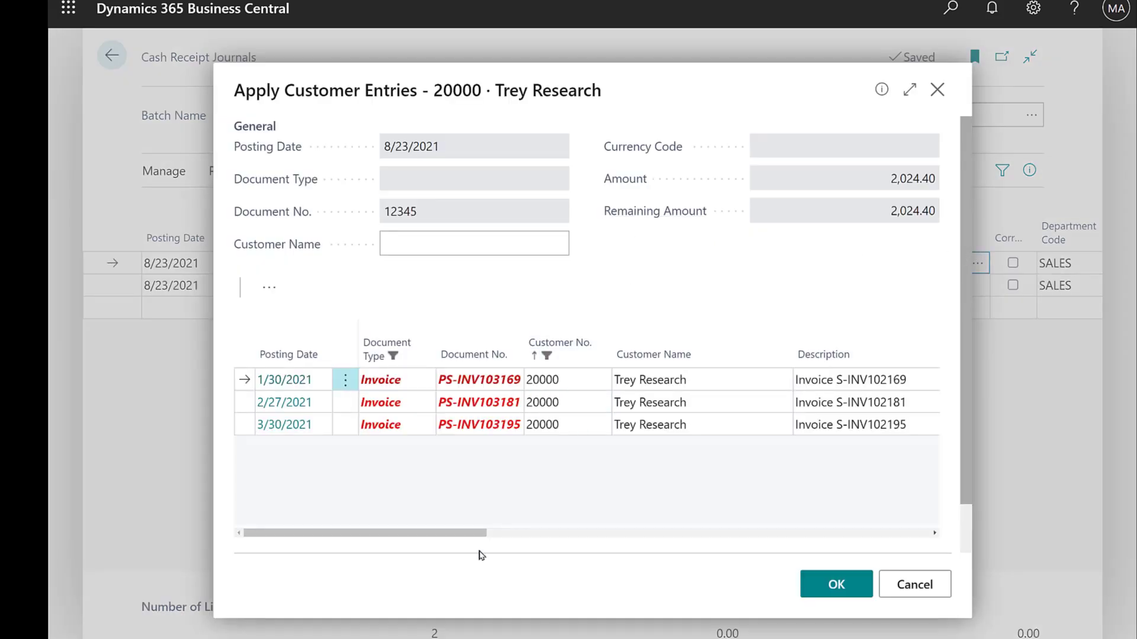
pyautogui.moveTo(483, 533); pyautogui.dragTo(660, 533)
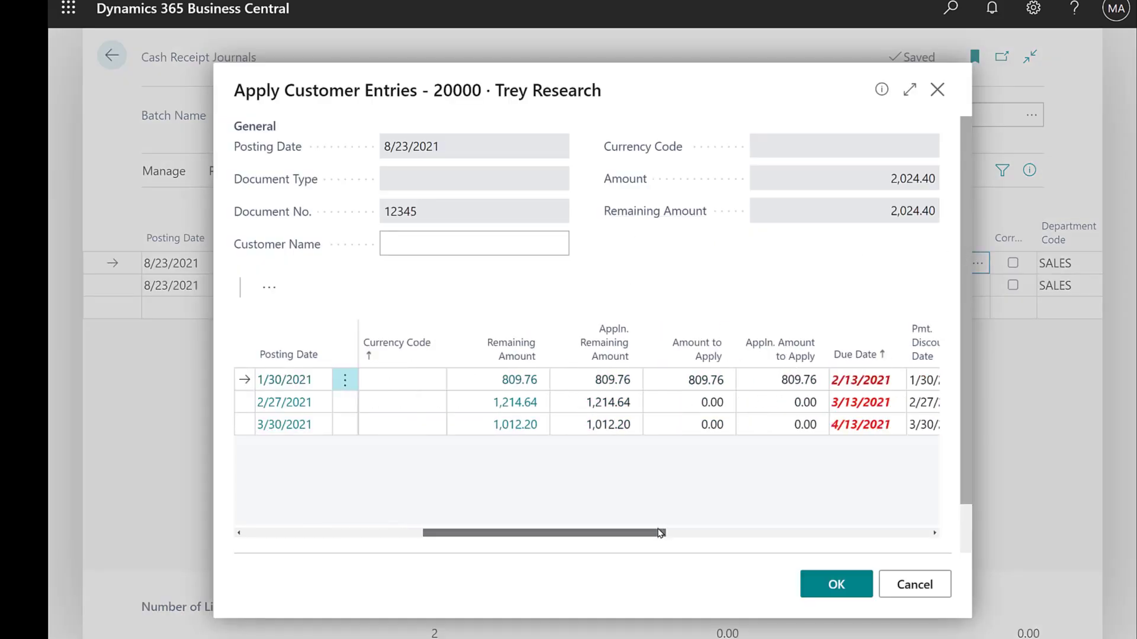
pyautogui.click(429, 404)
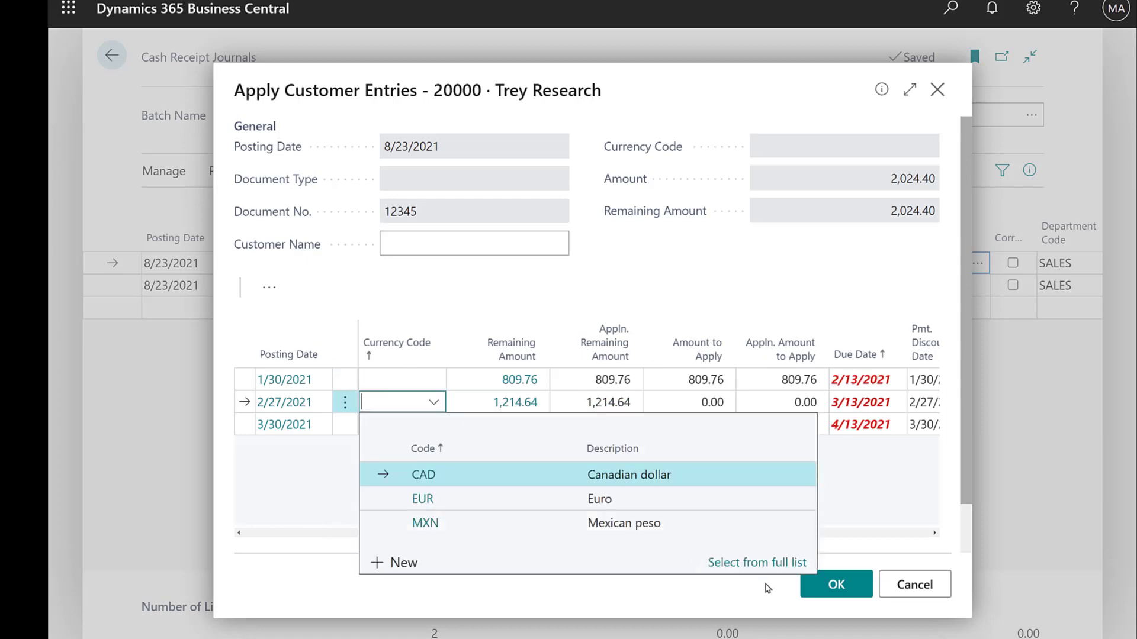
pyautogui.click(833, 583)
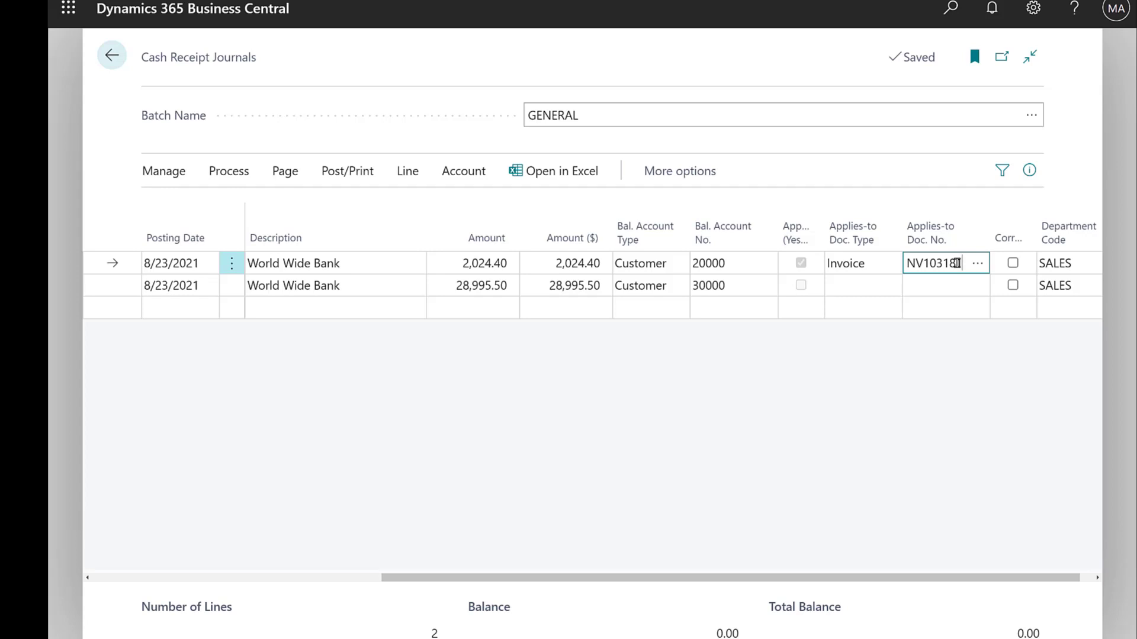
# Step: Clear the Applies-to Doc. No. on the first journal line
pyautogui.press('BackSpace')
pyautogui.press('BackSpace')
pyautogui.press('BackSpace')
pyautogui.press('BackSpace')
pyautogui.press('BackSpace')
pyautogui.press('BackSpace')
pyautogui.press('BackSpace')
pyautogui.press('BackSpace')
pyautogui.press('BackSpace')
pyautogui.press('BackSpace')
pyautogui.press('BackSpace')
pyautogui.press('BackSpace')
pyautogui.press('Down')
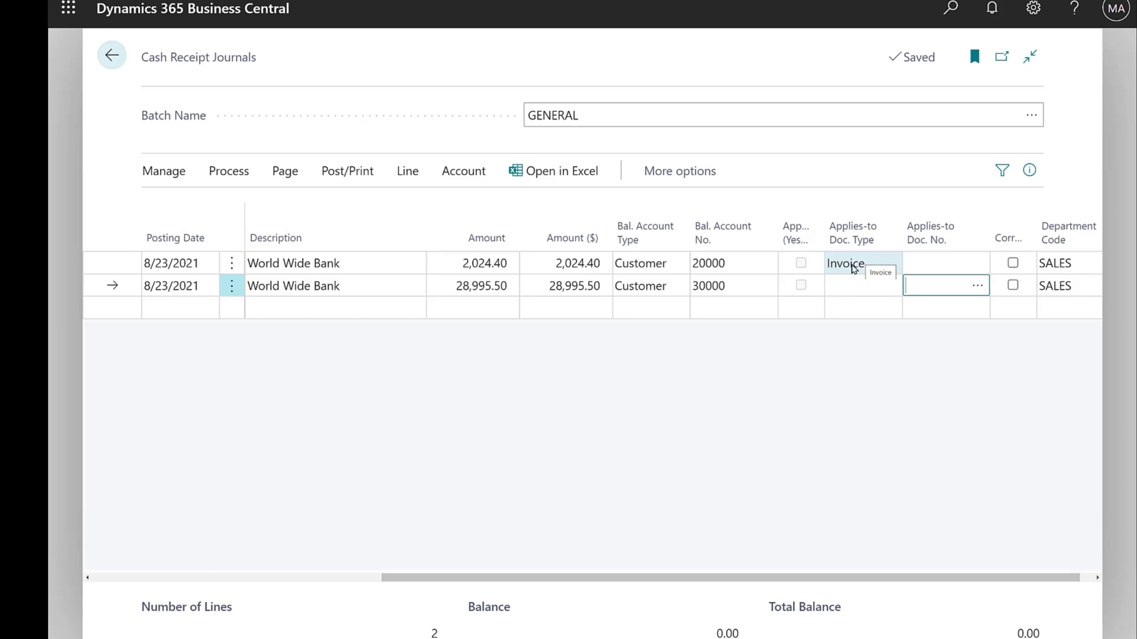
# Step: Open Apply Entries for the first journal line and turn off Show as menu for the dialog's actions
pyautogui.click(853, 264)
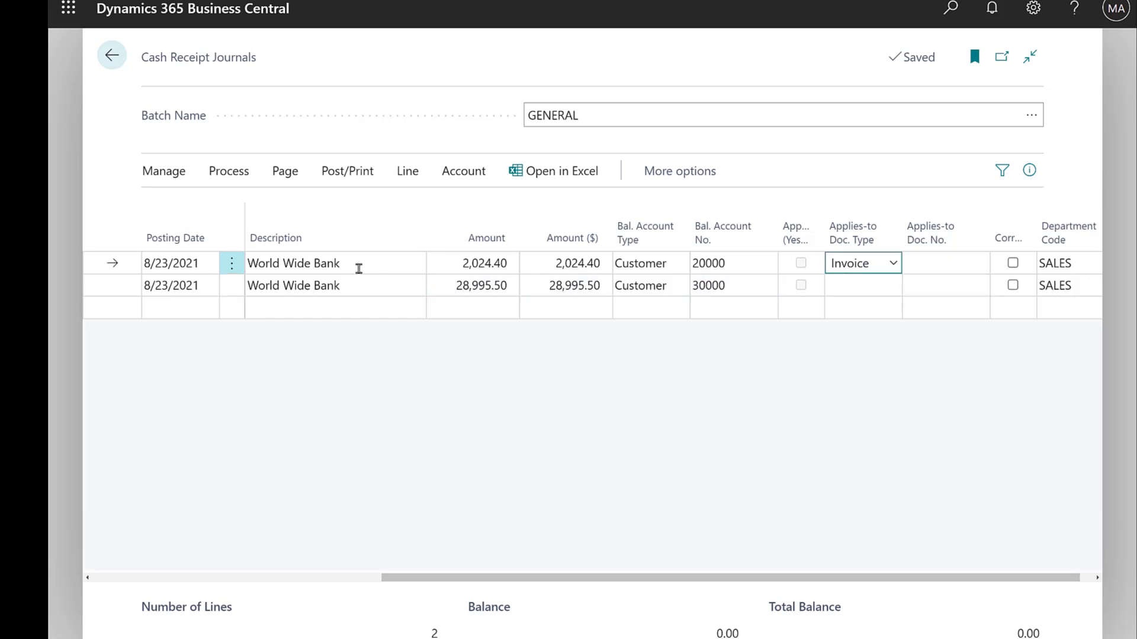
pyautogui.click(236, 175)
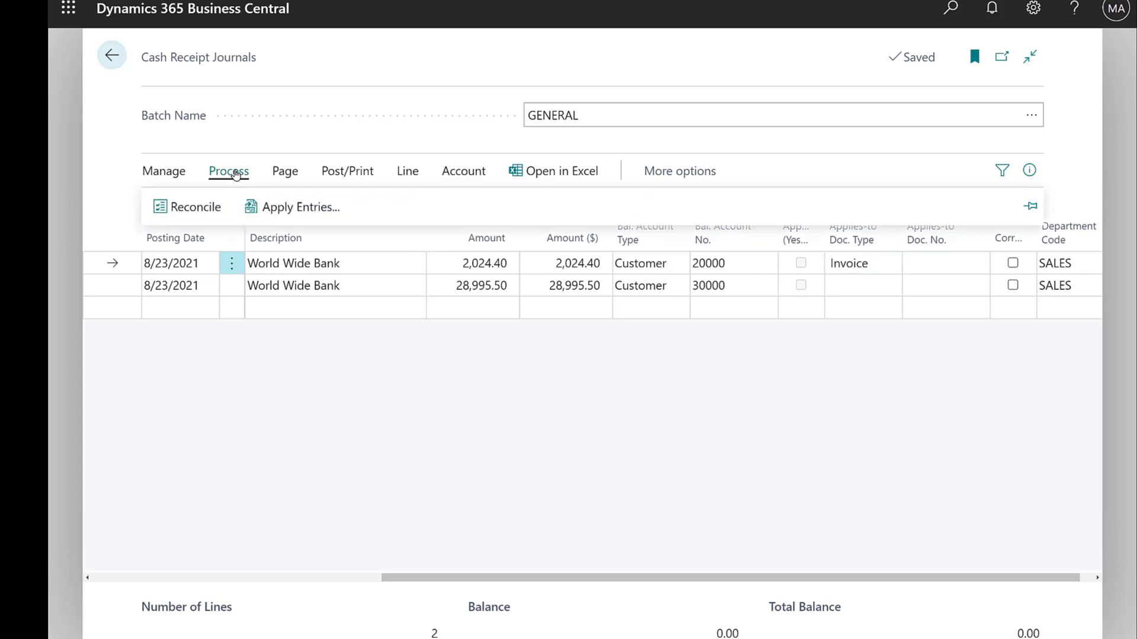
pyautogui.click(291, 209)
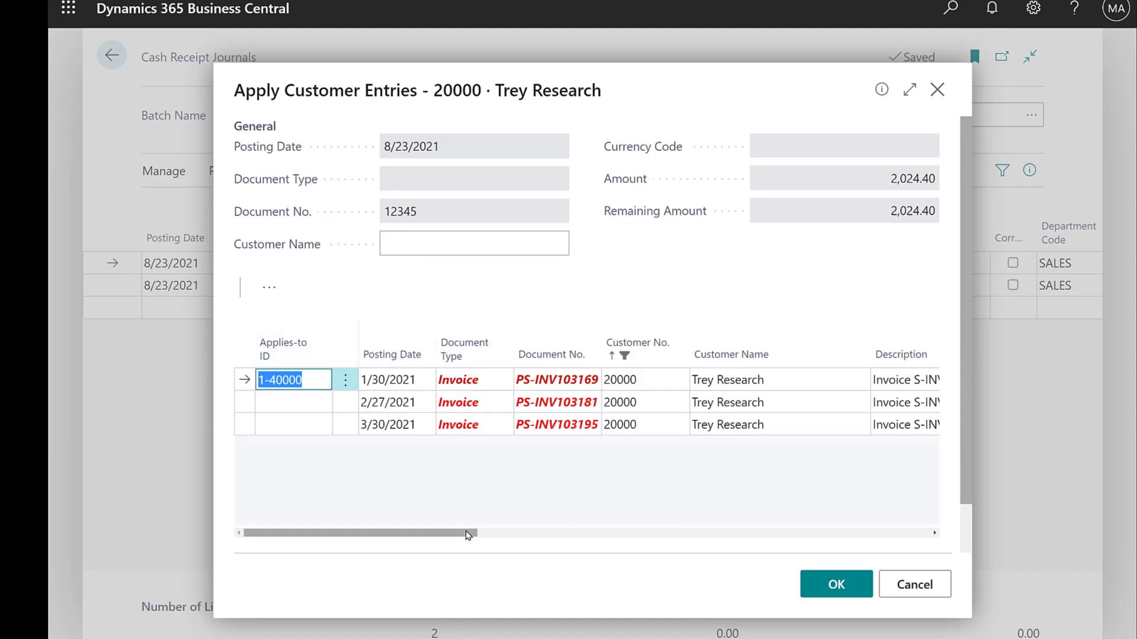
pyautogui.moveTo(471, 533); pyautogui.dragTo(661, 532)
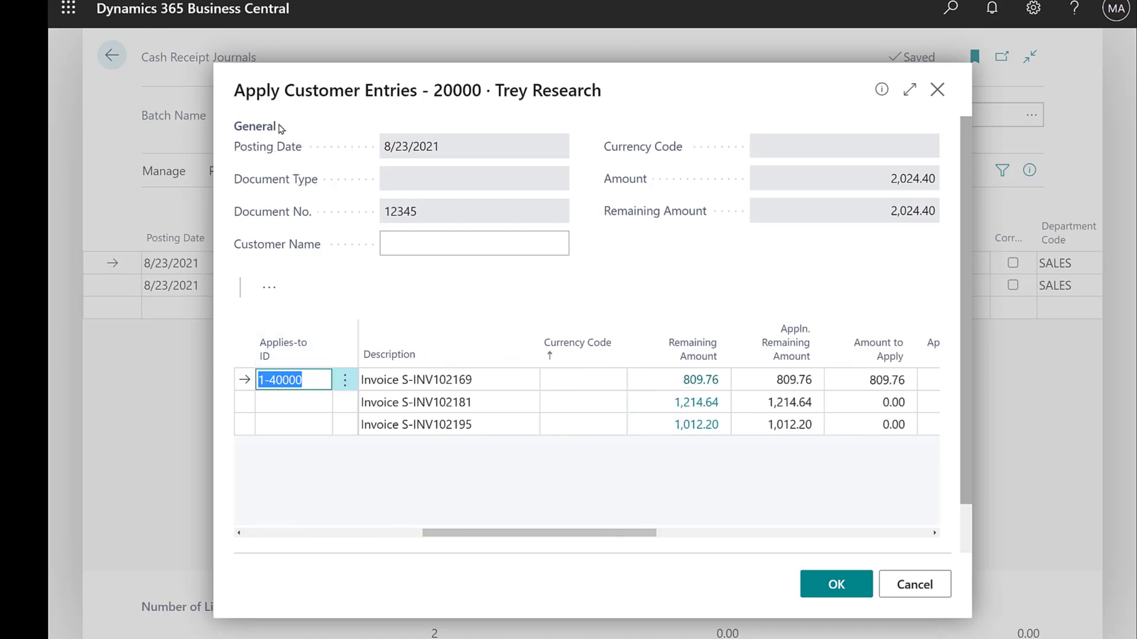
pyautogui.click(270, 287)
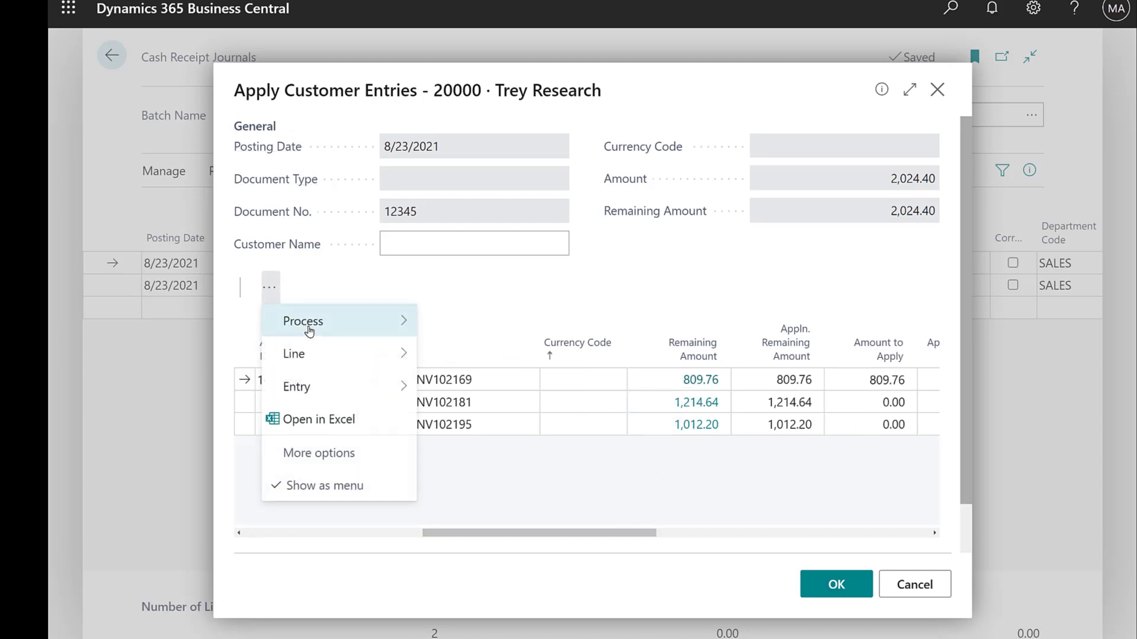
pyautogui.click(325, 477)
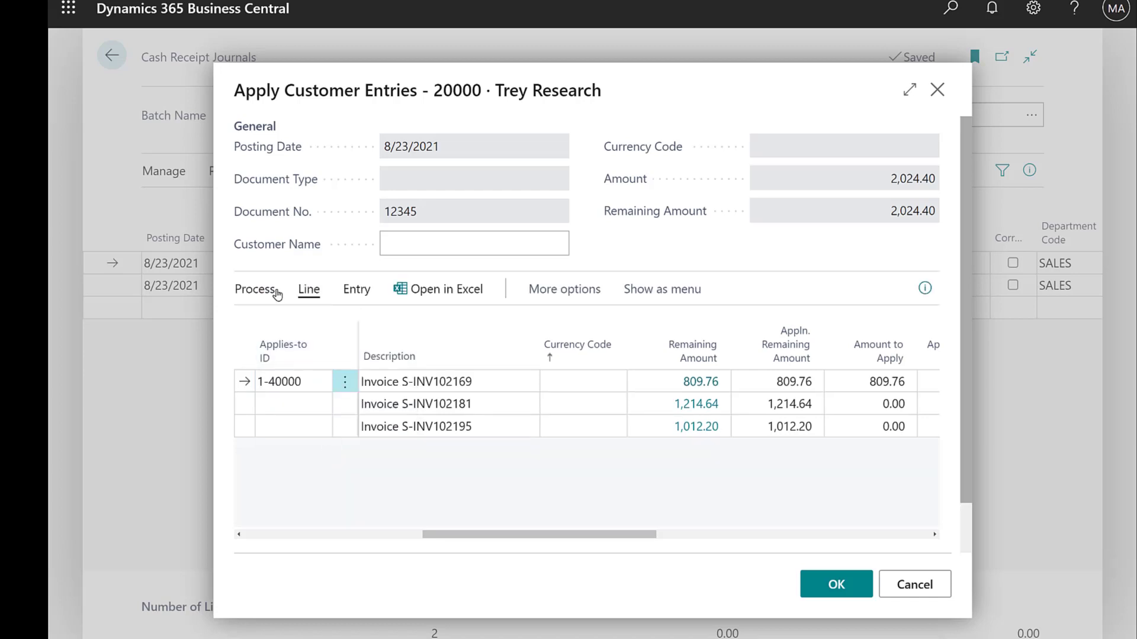
# Step: Set the Applies-to ID to 12345 on Trey Research's 809.76 and 1,214.64 invoices and accept the application
pyautogui.click(268, 290)
pyautogui.click(287, 325)
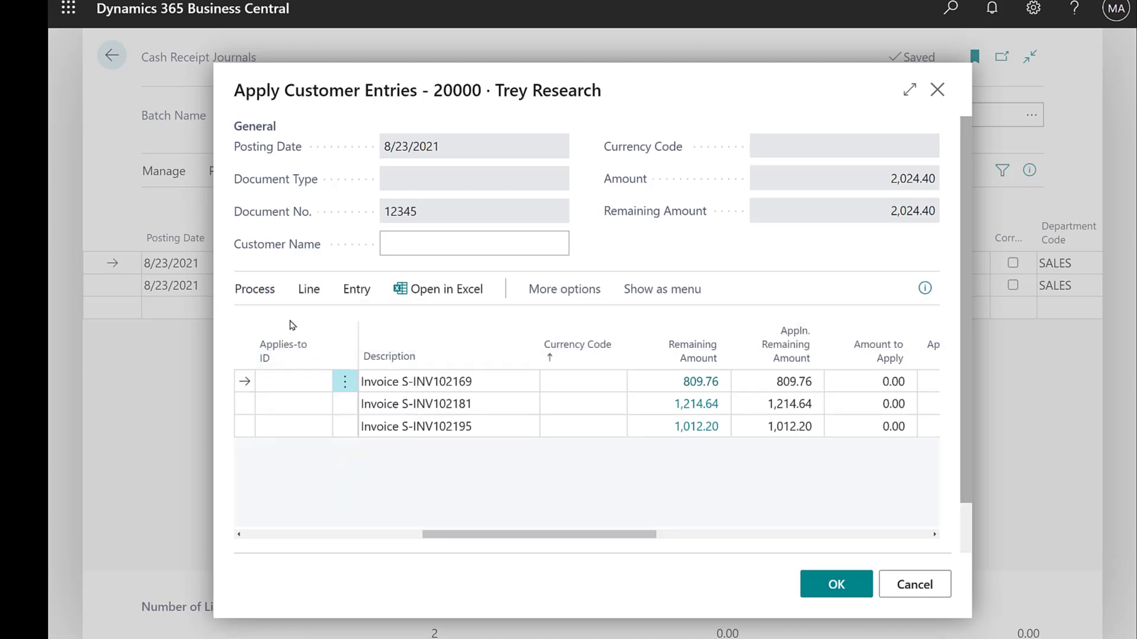
pyautogui.click(261, 291)
pyautogui.click(269, 323)
pyautogui.click(288, 408)
pyautogui.click(269, 290)
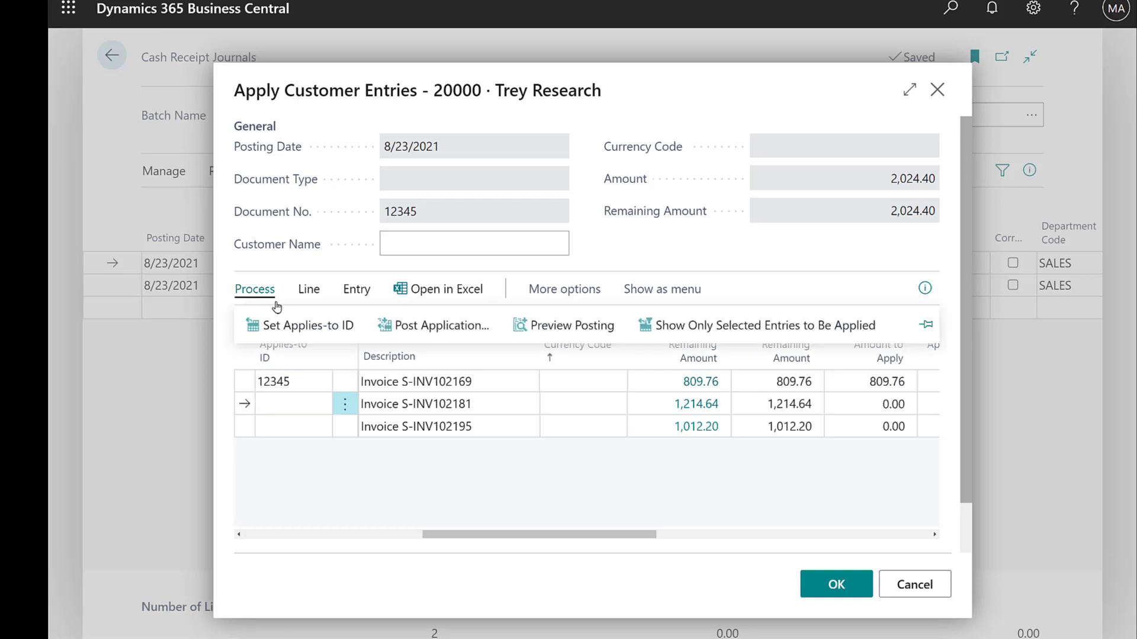
pyautogui.click(288, 334)
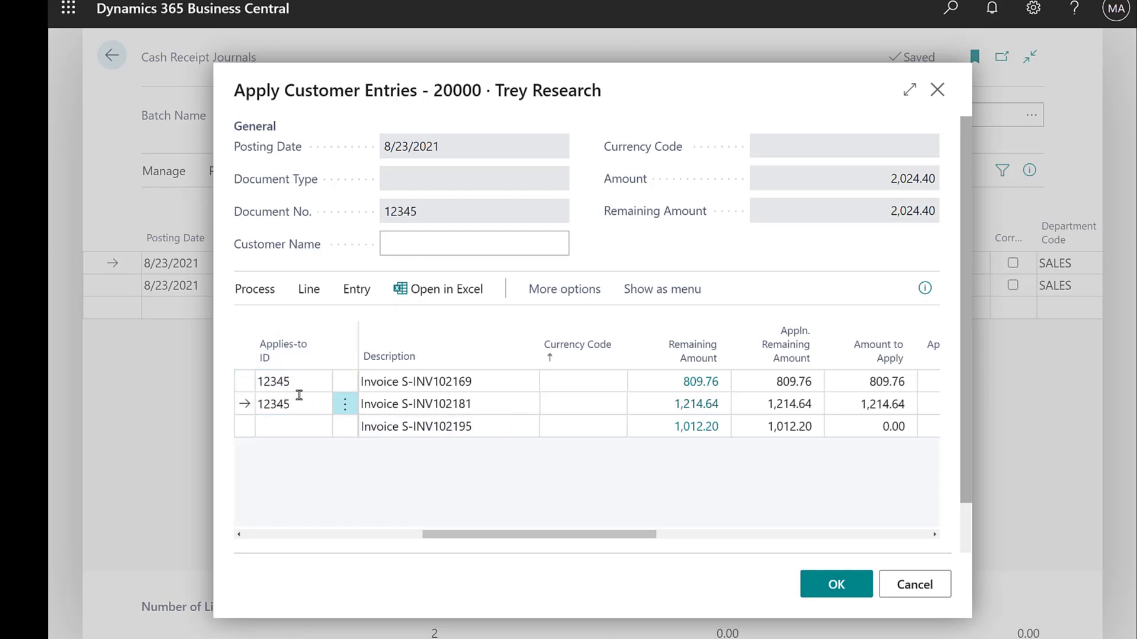
pyautogui.click(835, 586)
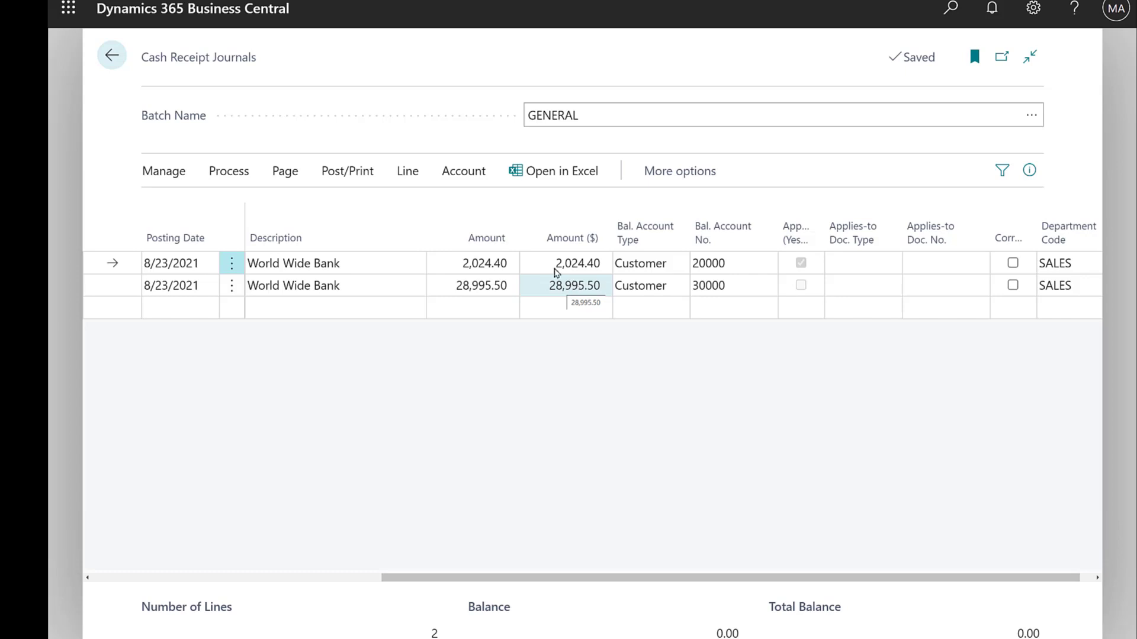
# Step: Delete both customer payment lines, 2,024.40 and 28,995.50, from the GENERAL cash receipt journal batch
pyautogui.click(231, 263)
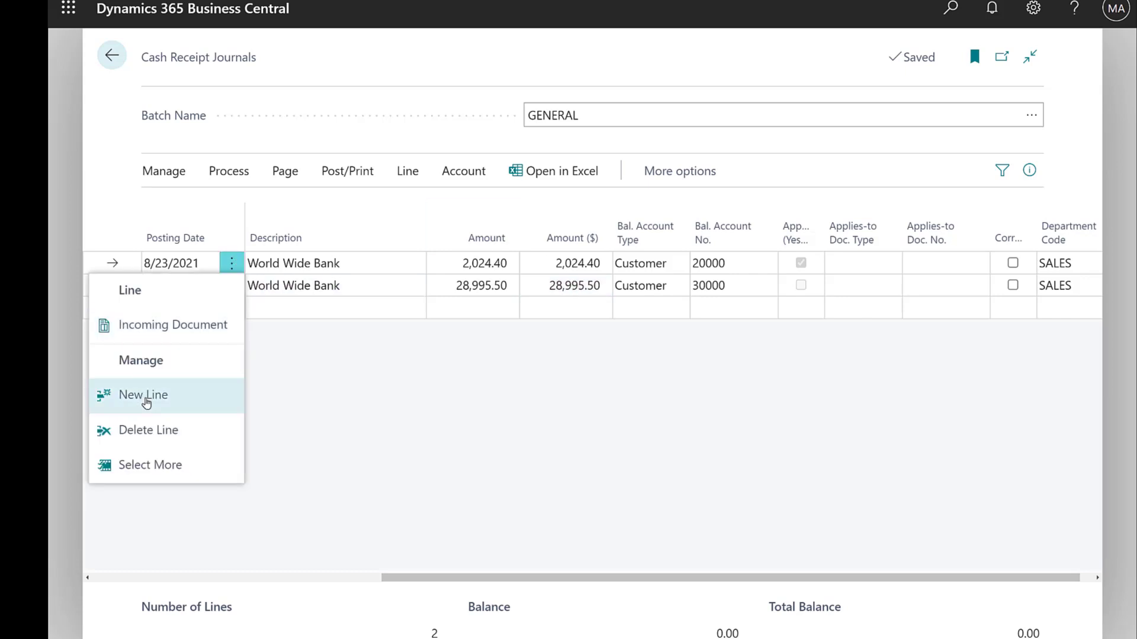
pyautogui.click(148, 432)
pyautogui.click(690, 386)
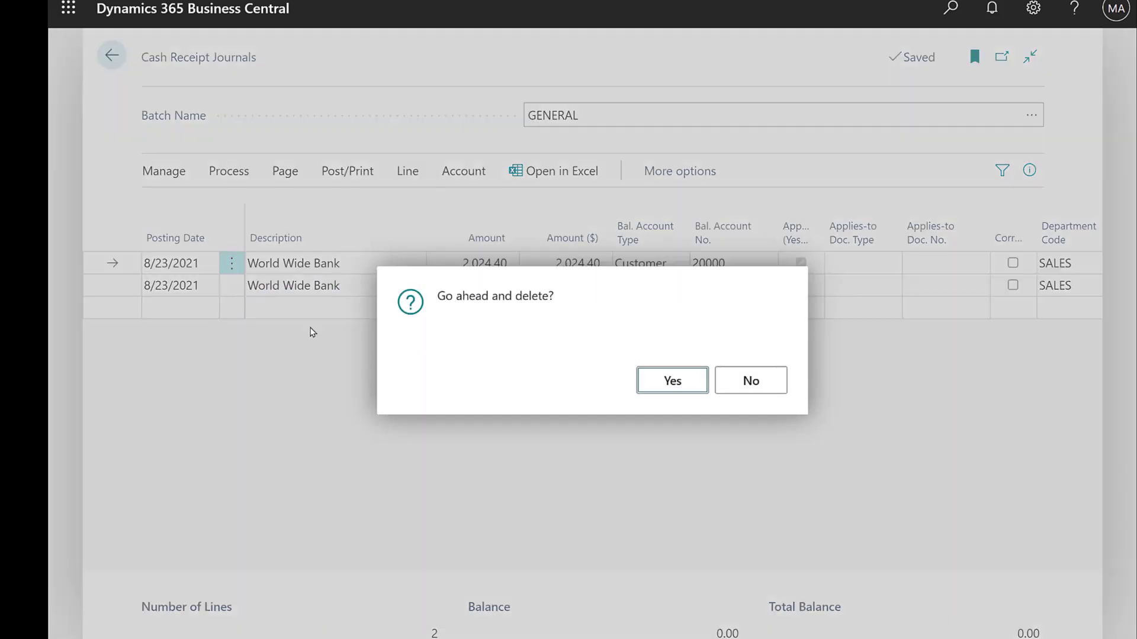
pyautogui.click(232, 265)
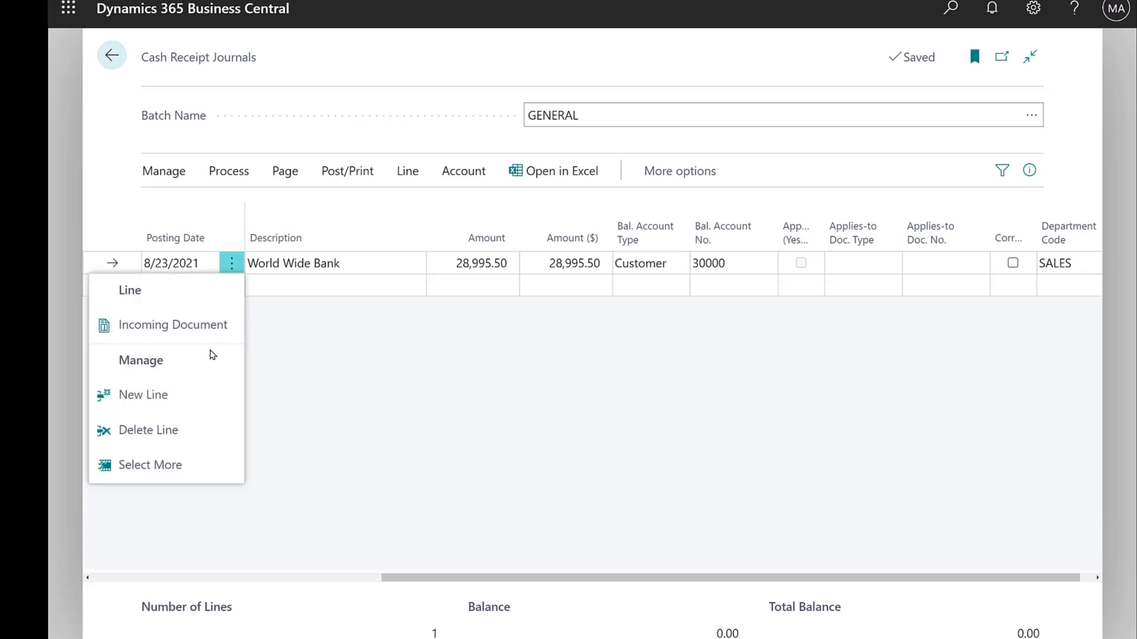
pyautogui.click(165, 434)
pyautogui.click(694, 388)
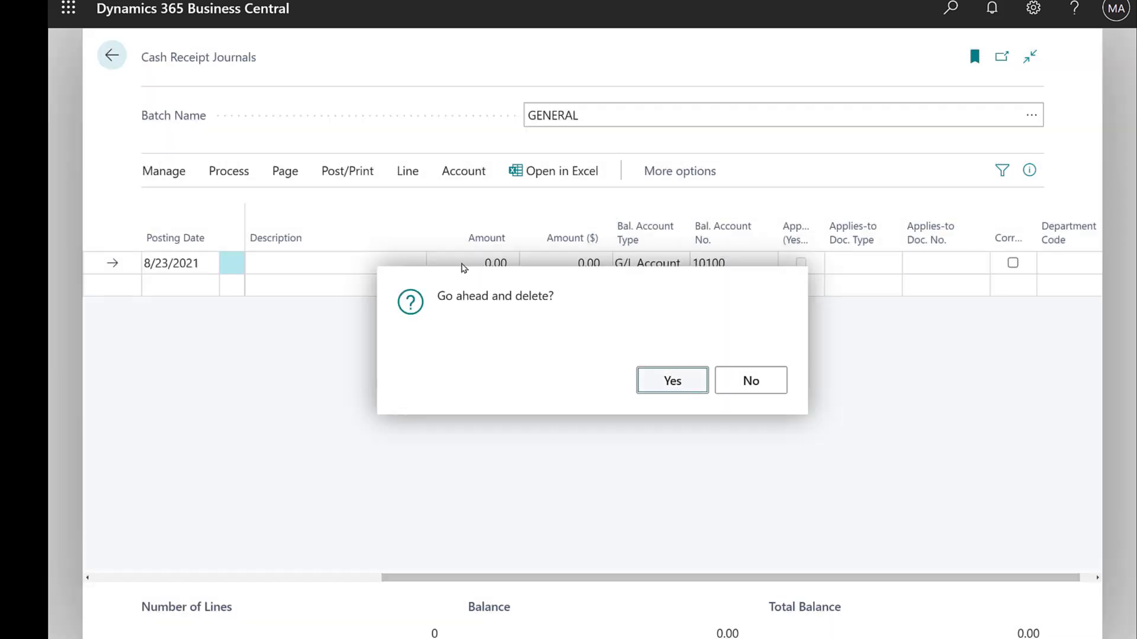
# Step: Leave the cash receipt journal and create a new deposit numbered 111 in the DEFAULT general journal batch
pyautogui.click(113, 56)
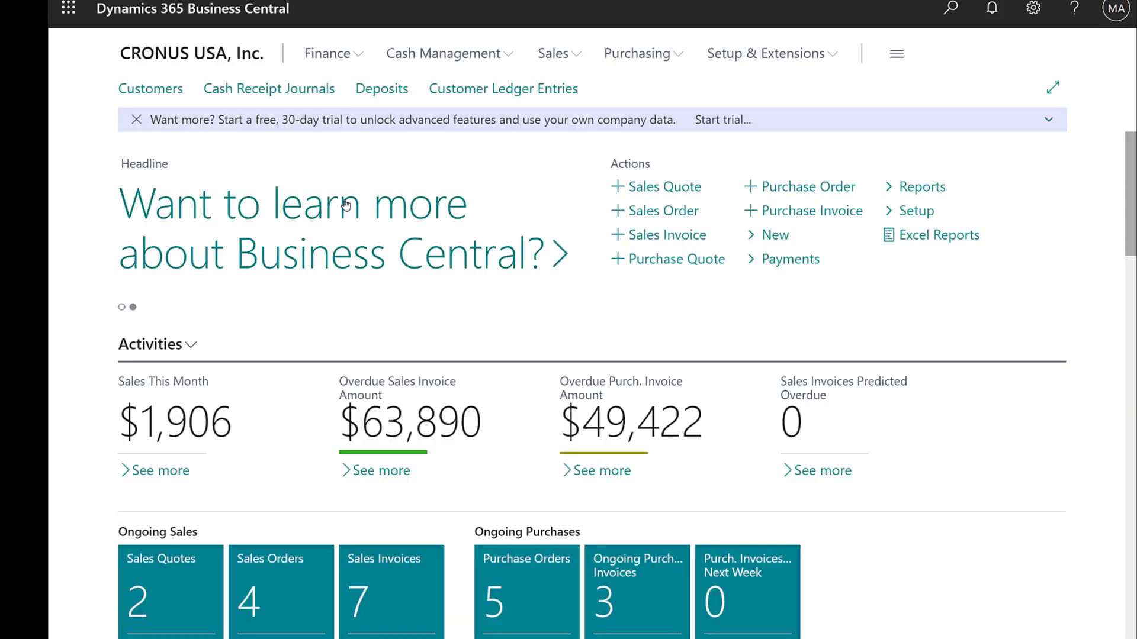
pyautogui.click(394, 94)
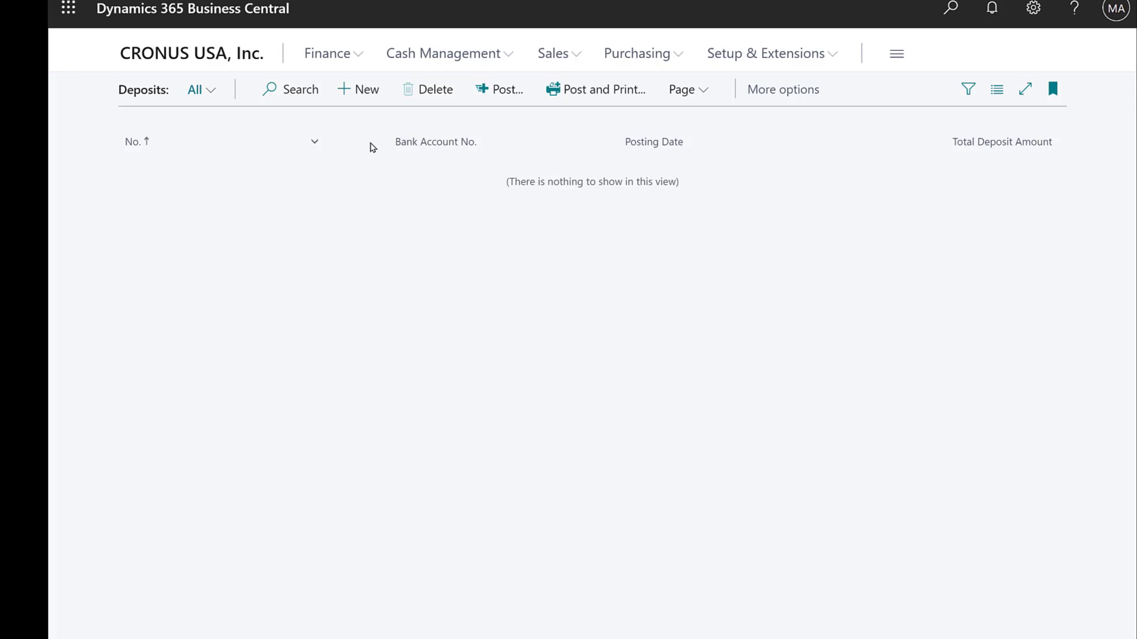
pyautogui.click(366, 102)
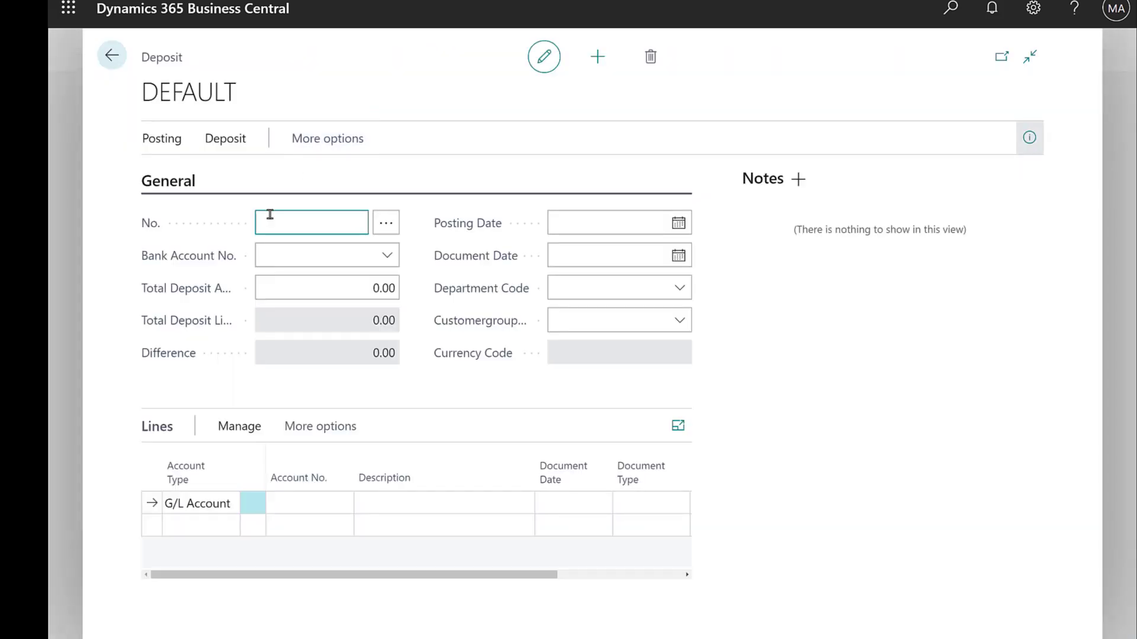
pyautogui.write('11')
pyautogui.press('Tab')
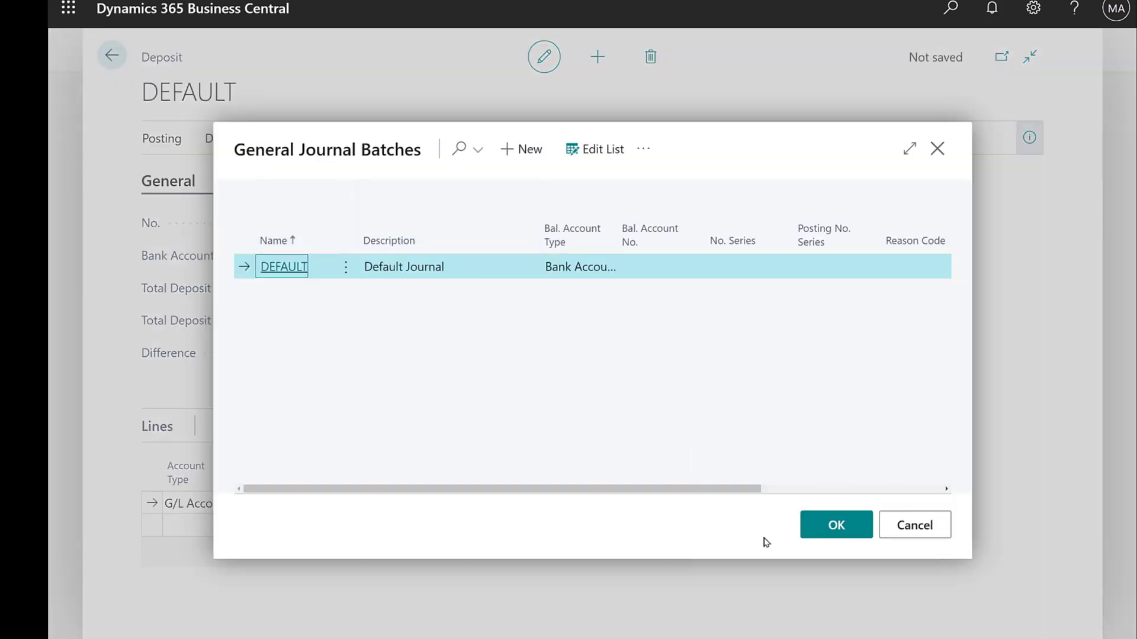
pyautogui.click(847, 521)
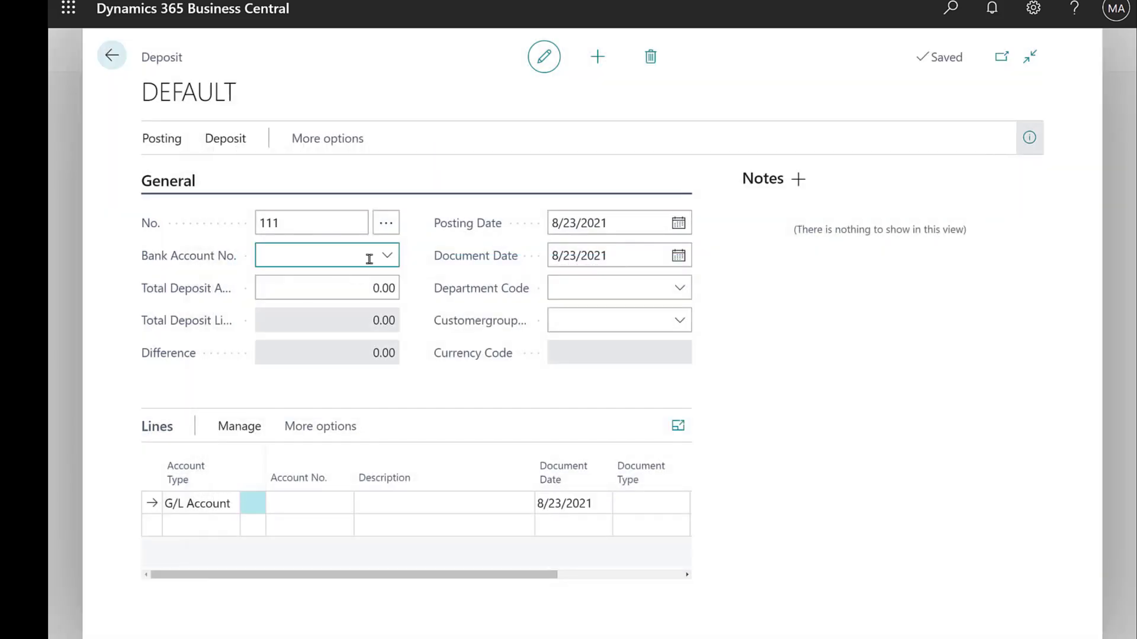
# Step: Set the deposit's Bank Account No. to CHECKING
pyautogui.click(387, 257)
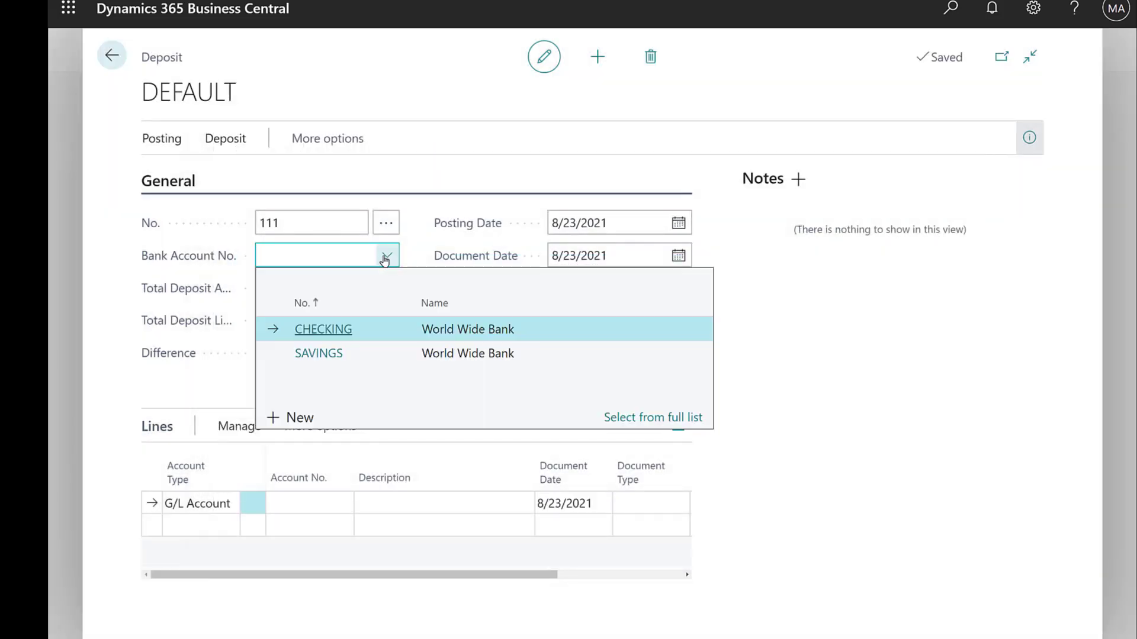
pyautogui.click(341, 333)
pyautogui.press('Tab')
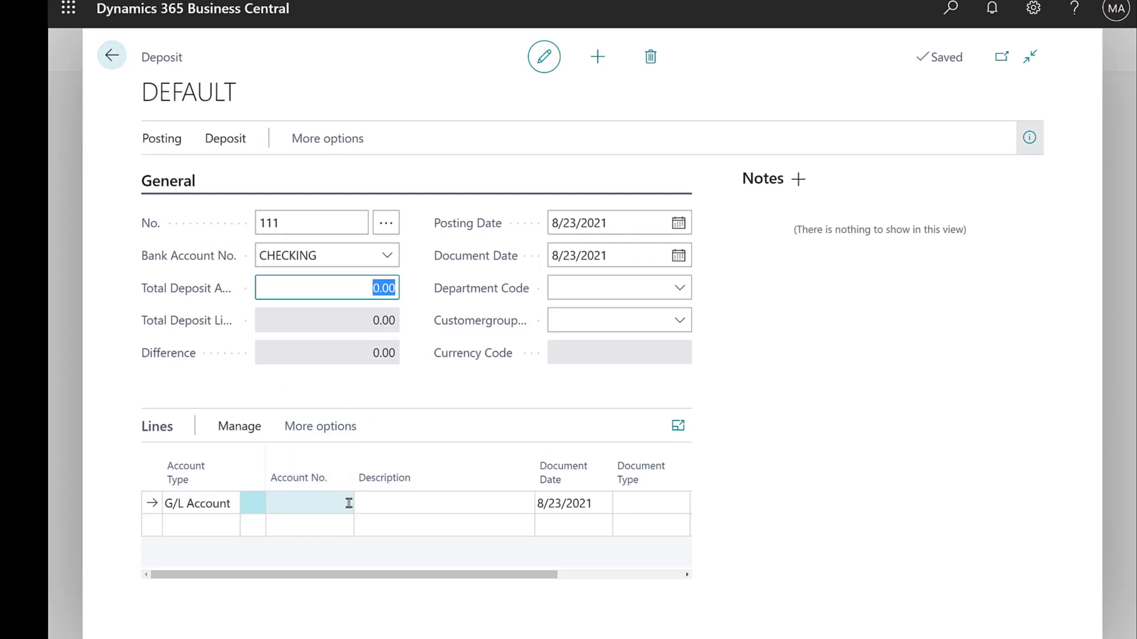
# Step: Set the first deposit line's account type to Customer and its account to Trey Research
pyautogui.click(214, 512)
pyautogui.click(203, 543)
pyautogui.press('Tab')
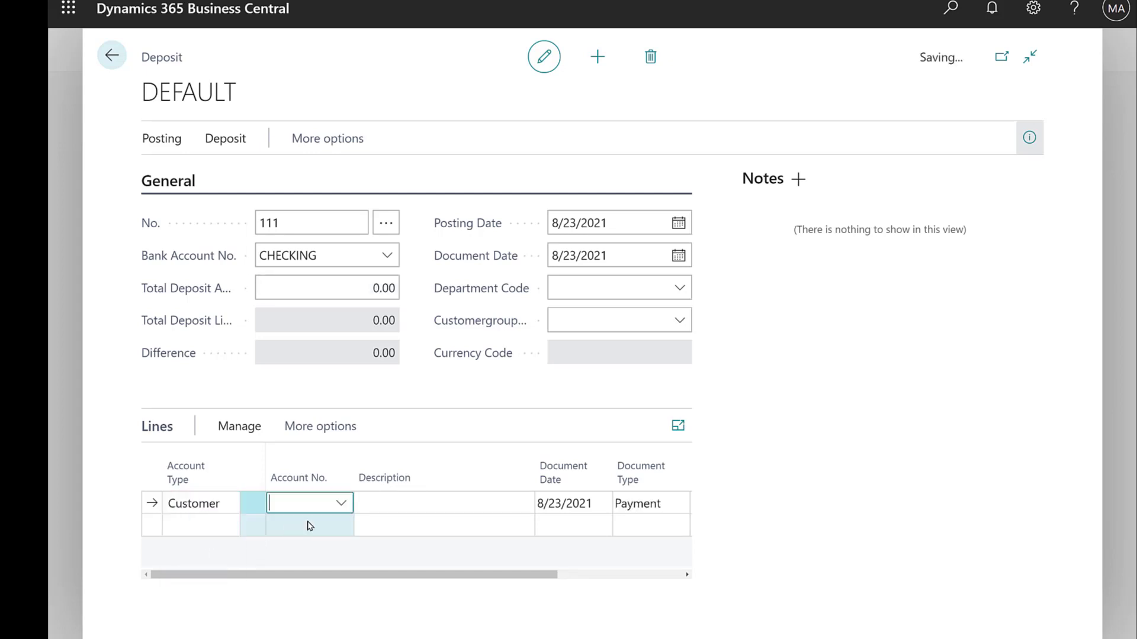
pyautogui.write('20000')
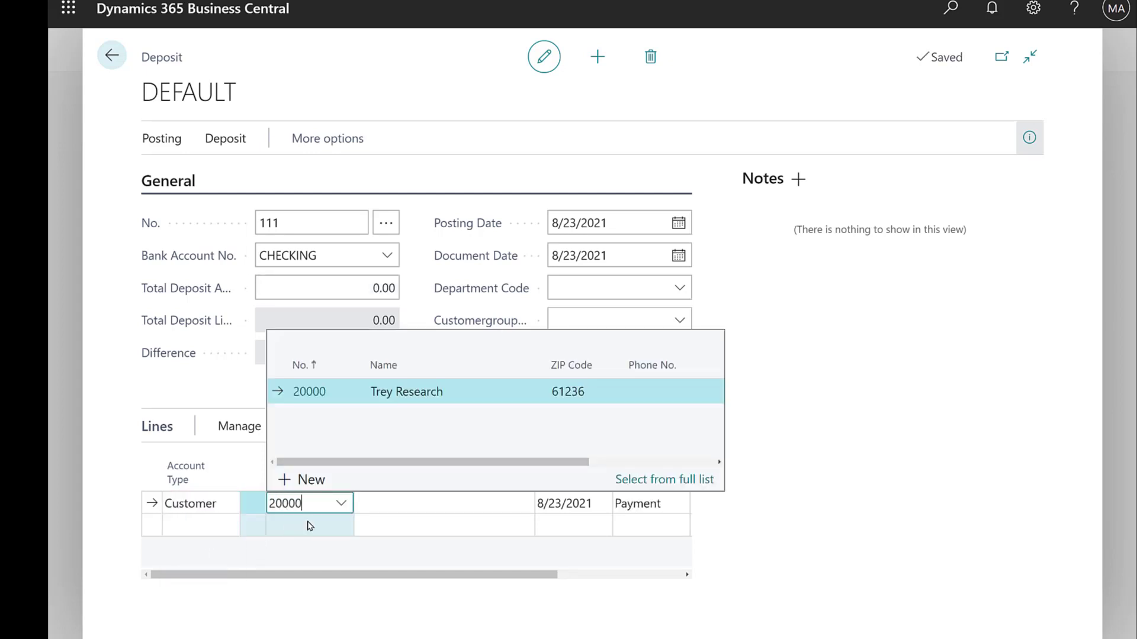
pyautogui.press('Tab')
pyautogui.press('Tab')
pyautogui.press('Tab')
pyautogui.press('Tab')
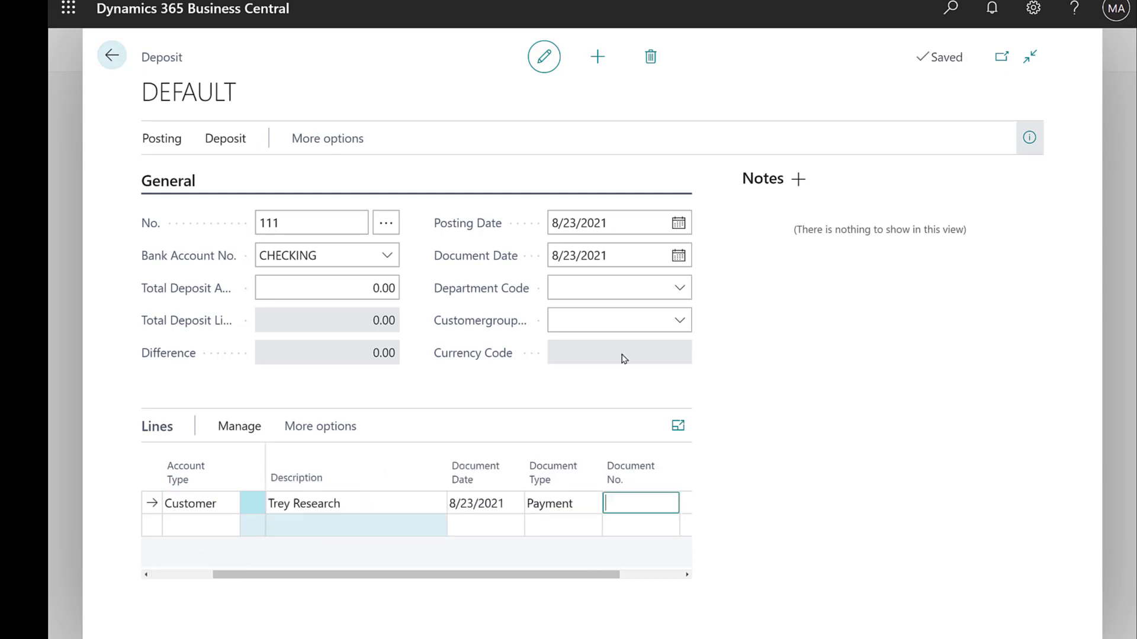
# Step: Hide the Notes pane and enter document number 12345 and credit amount 2,024.40 on the Trey Research line
pyautogui.click(1029, 137)
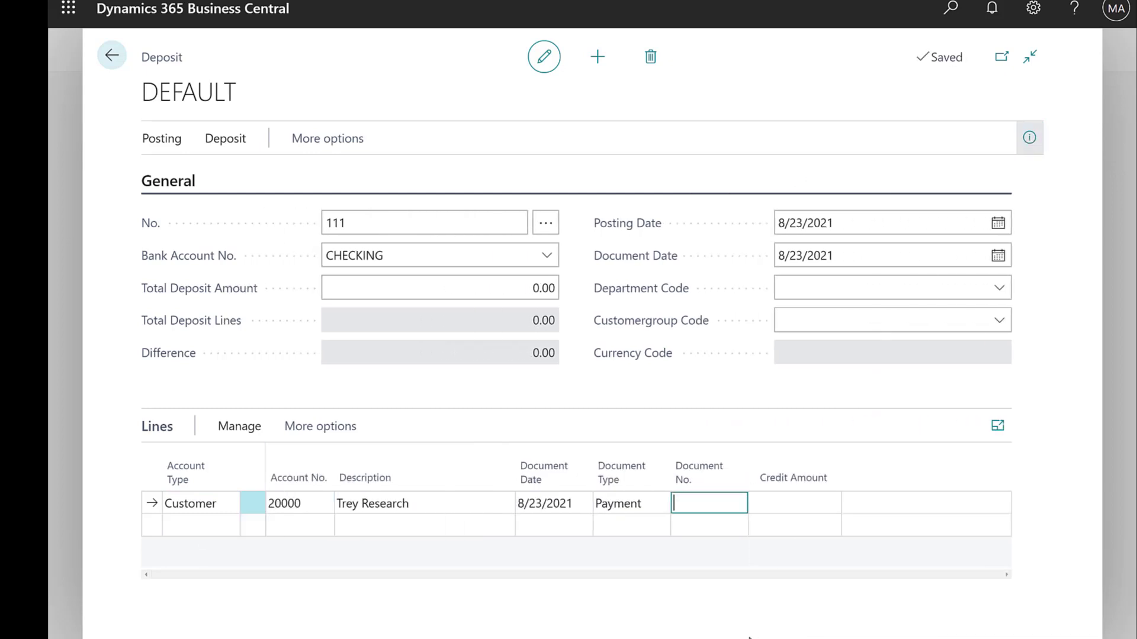
pyautogui.write('1')
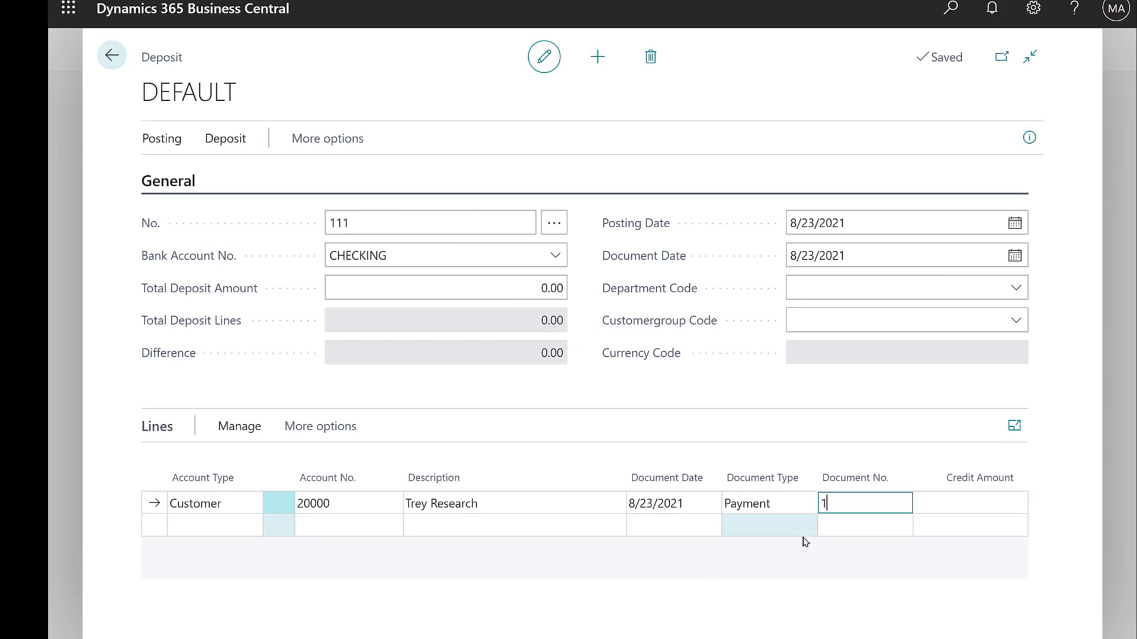
pyautogui.write('2345')
pyautogui.press('Tab')
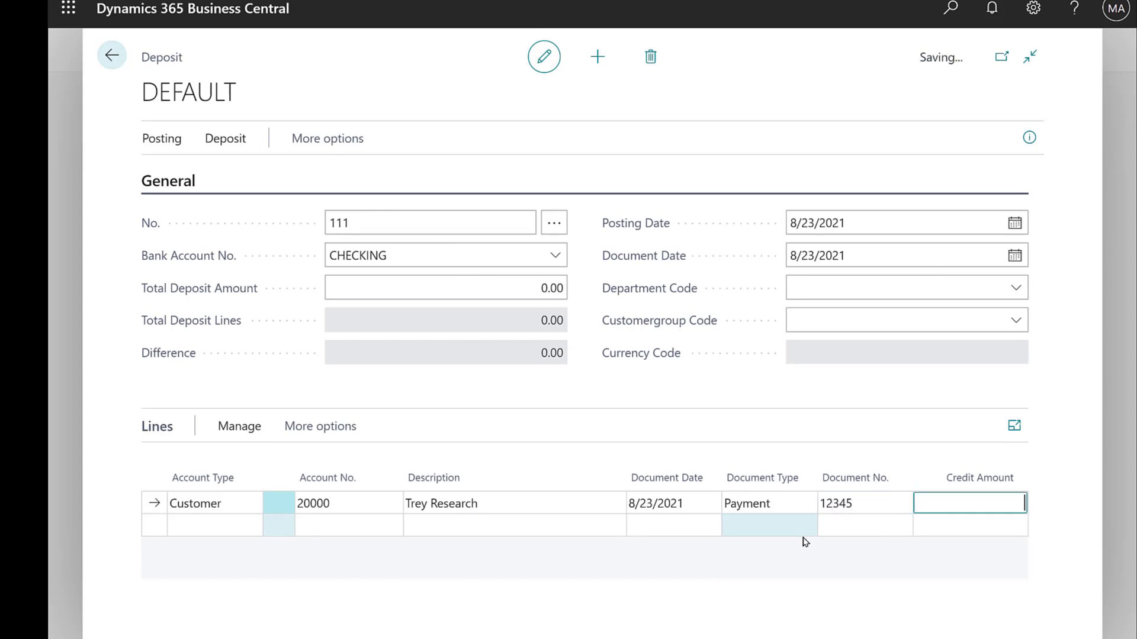
pyautogui.write('2024.4')
pyautogui.press('Tab')
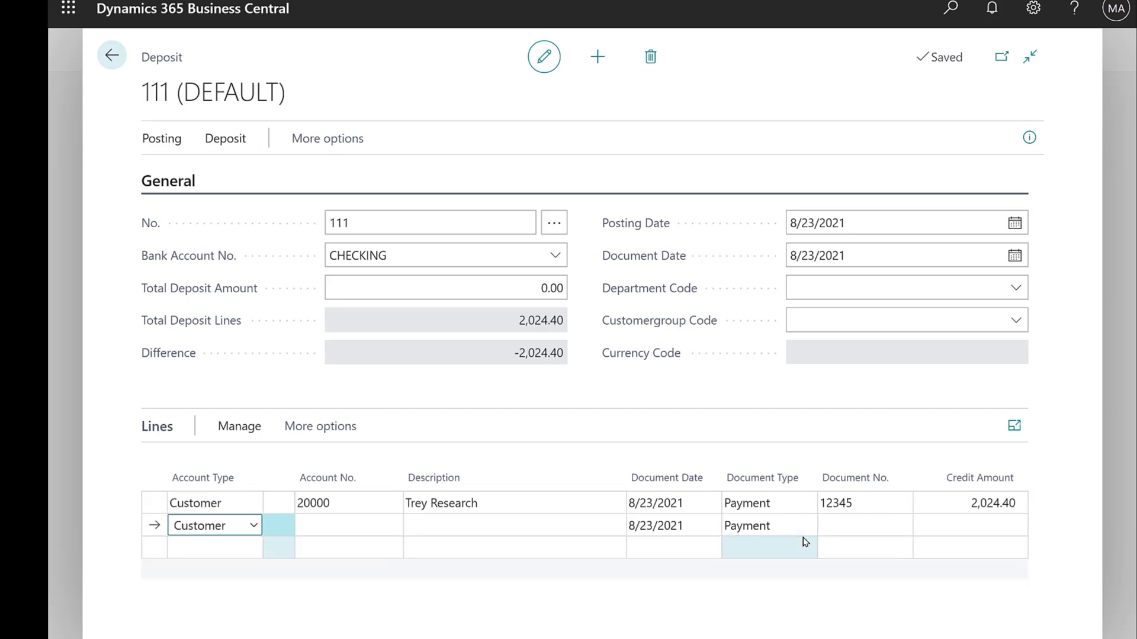
# Step: Add a second customer payment line for School of Fine Art with document number 12346 and credit amount 28,995.50
pyautogui.press('Tab')
pyautogui.write('30000')
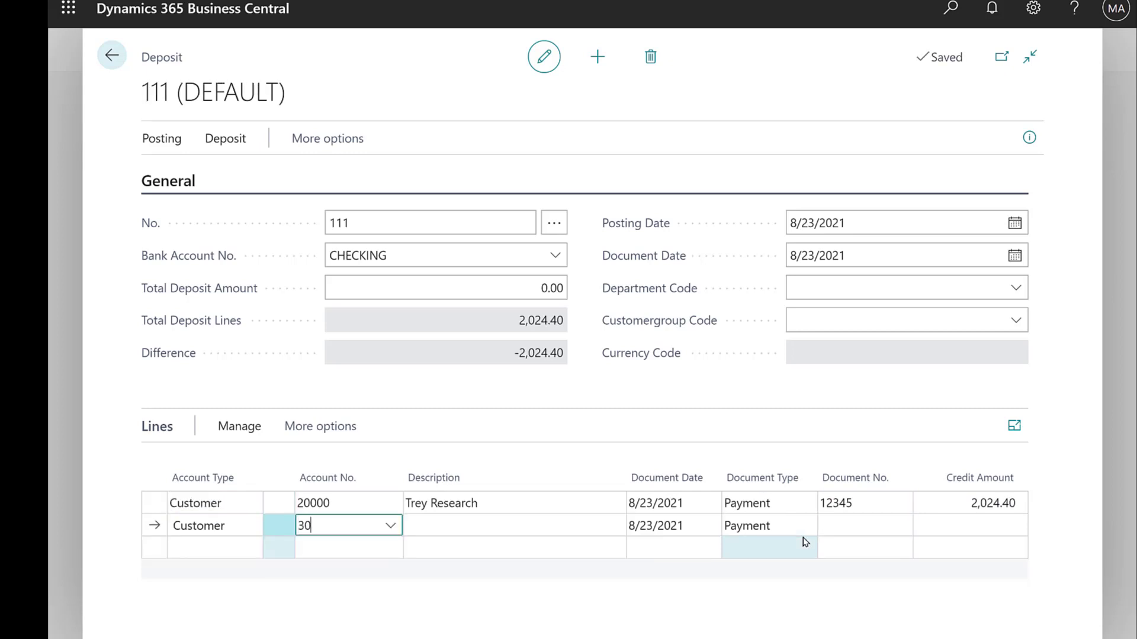
pyautogui.press('Tab')
pyautogui.press('Tab')
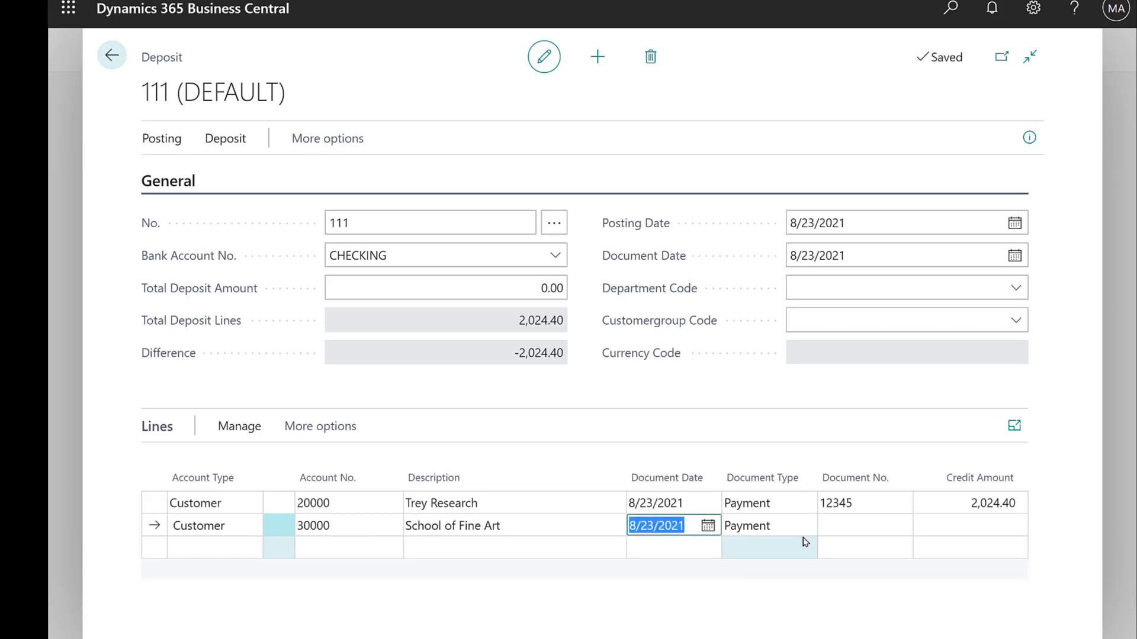
pyautogui.press('Tab')
pyautogui.press('Tab')
pyautogui.write('123')
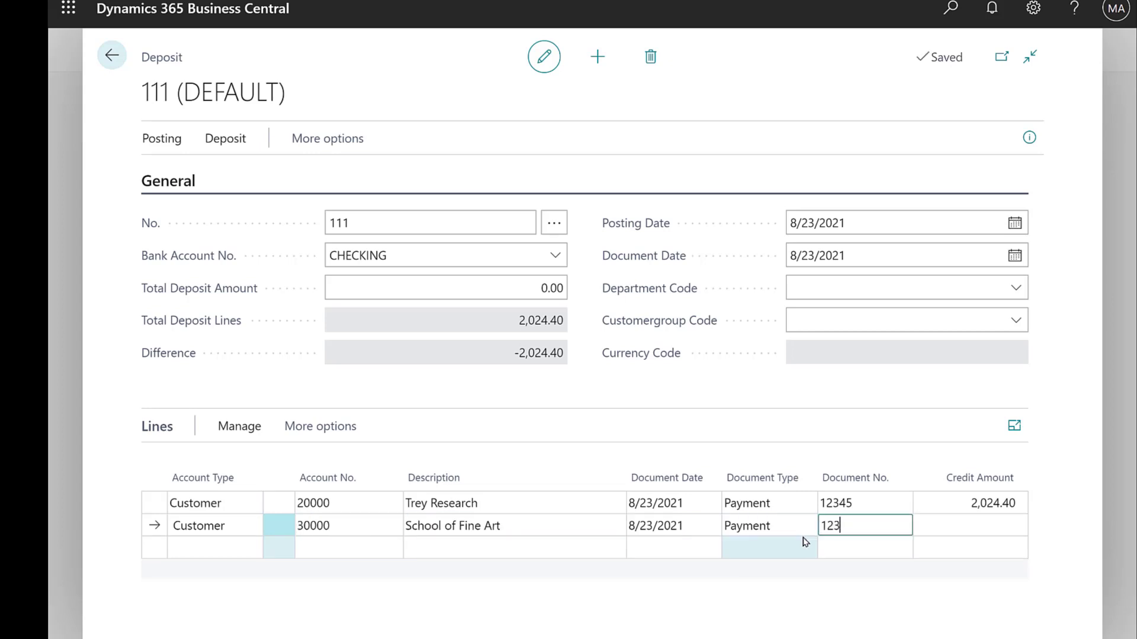
pyautogui.press('Tab')
pyautogui.write('2')
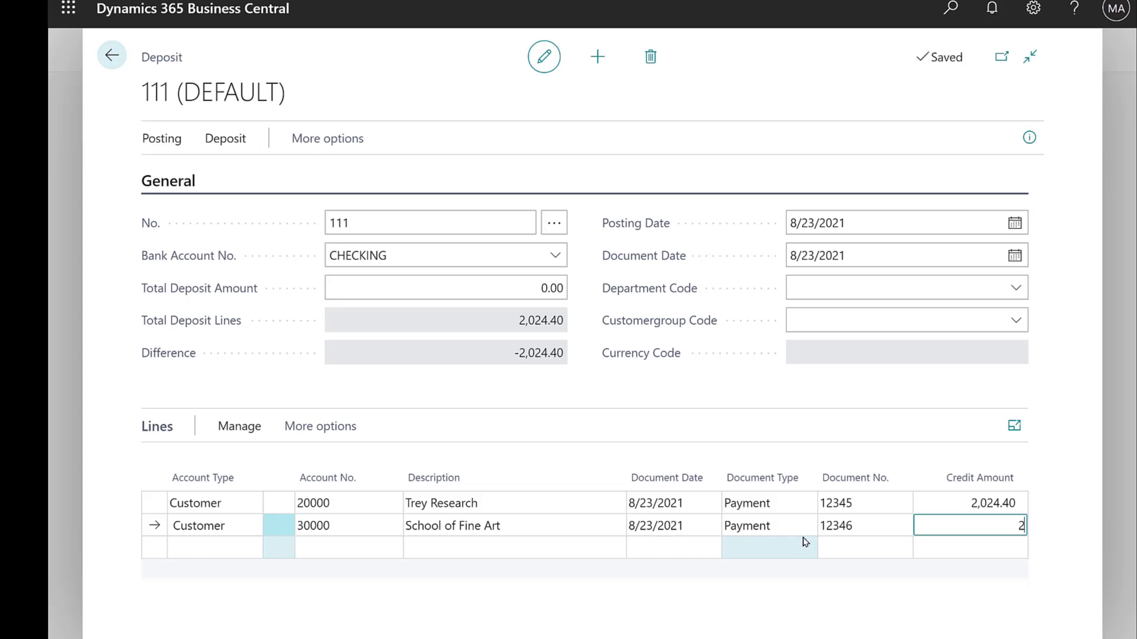
pyautogui.write('8995.5')
pyautogui.click(595, 508)
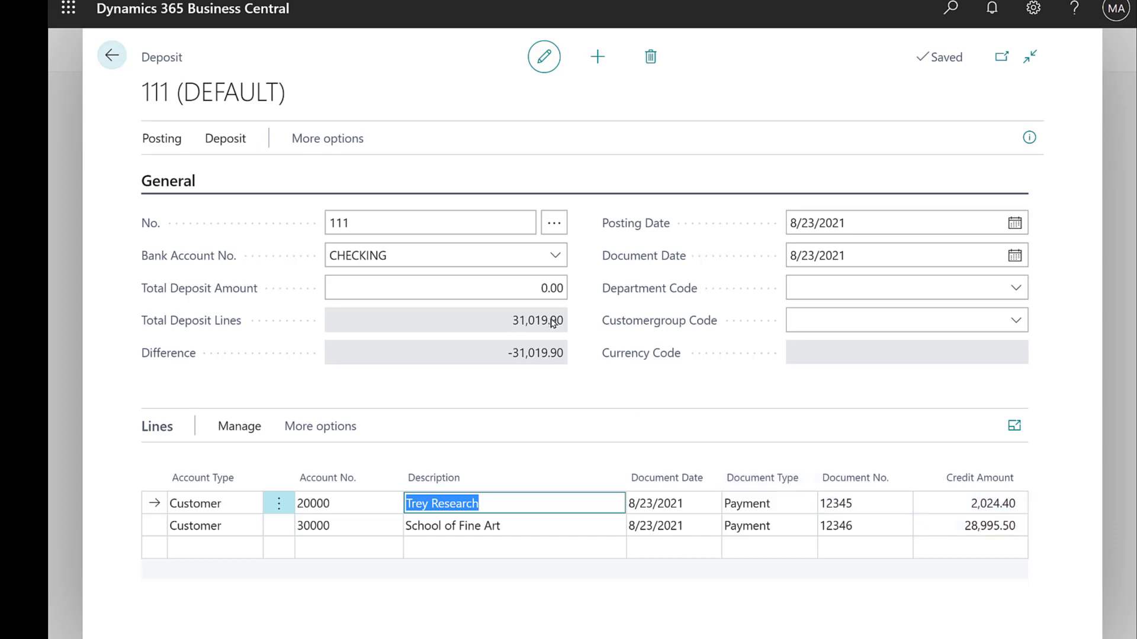
# Step: Set the deposit's Total Deposit Amount to 31,019.90
pyautogui.click(521, 288)
pyautogui.write('3')
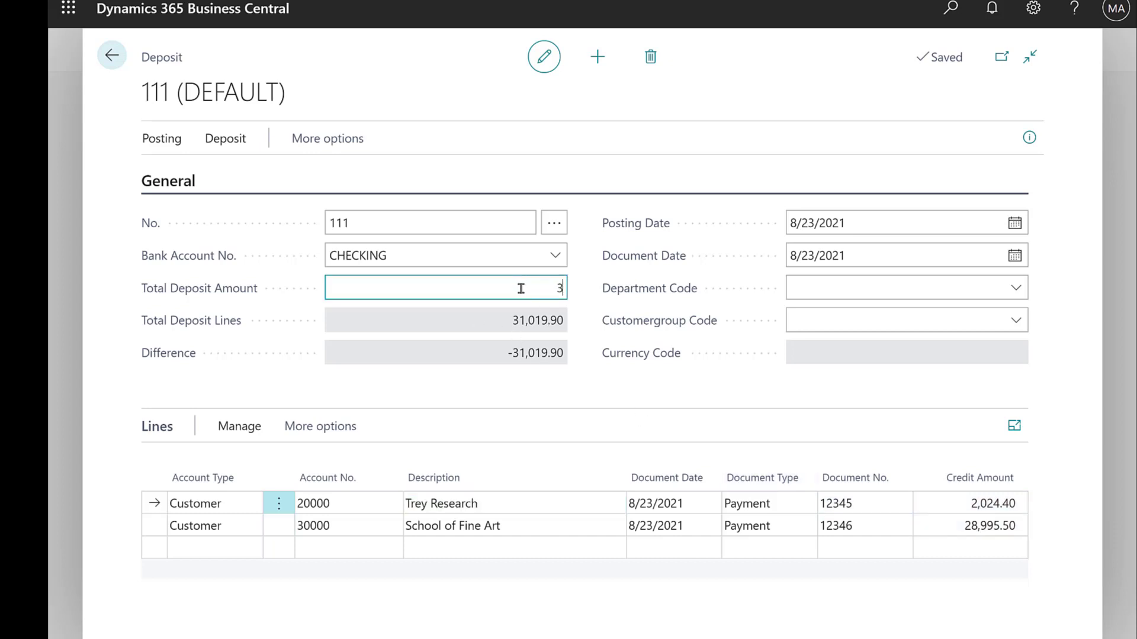
pyautogui.write('1,019.90')
pyautogui.press('Tab')
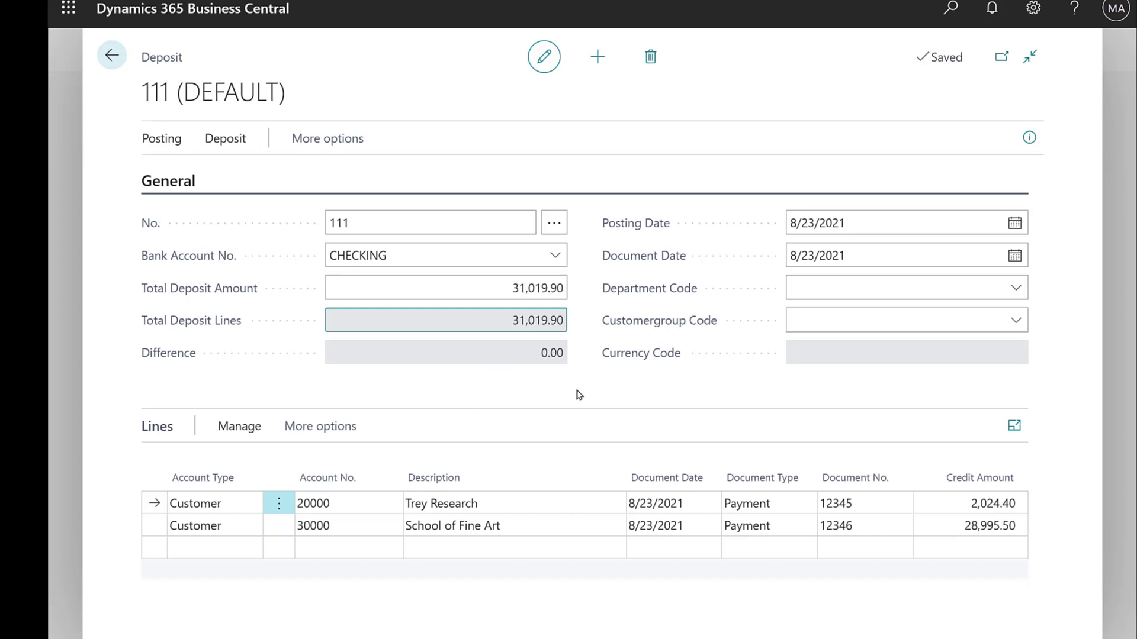
# Step: Open Apply Entries for the Trey Research deposit line
pyautogui.click(516, 496)
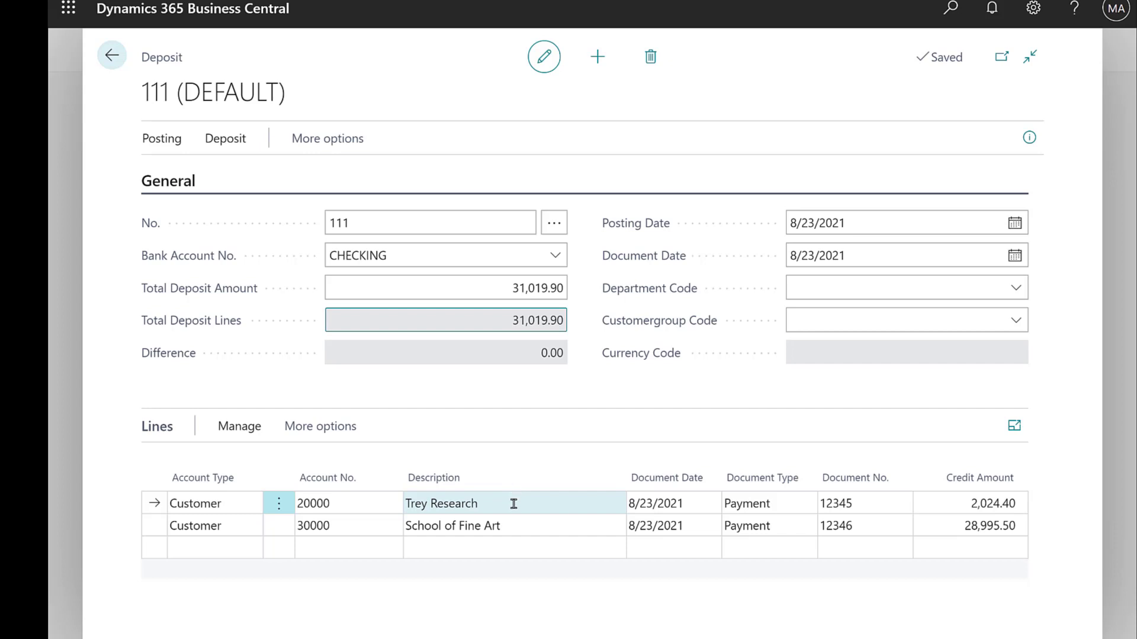
pyautogui.click(512, 505)
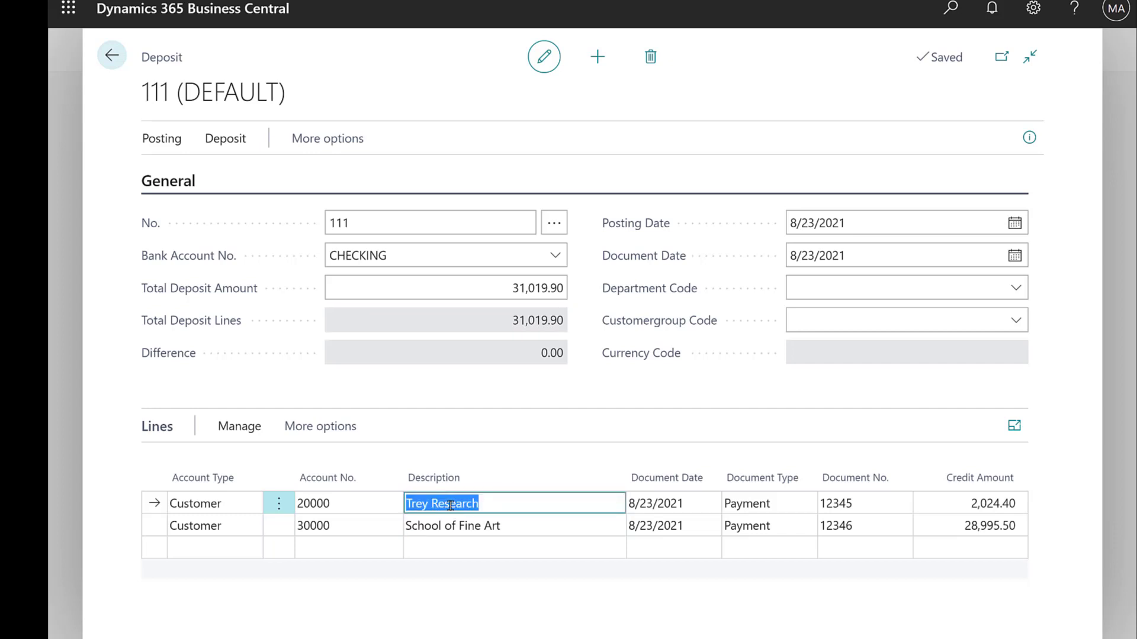
pyautogui.click(239, 431)
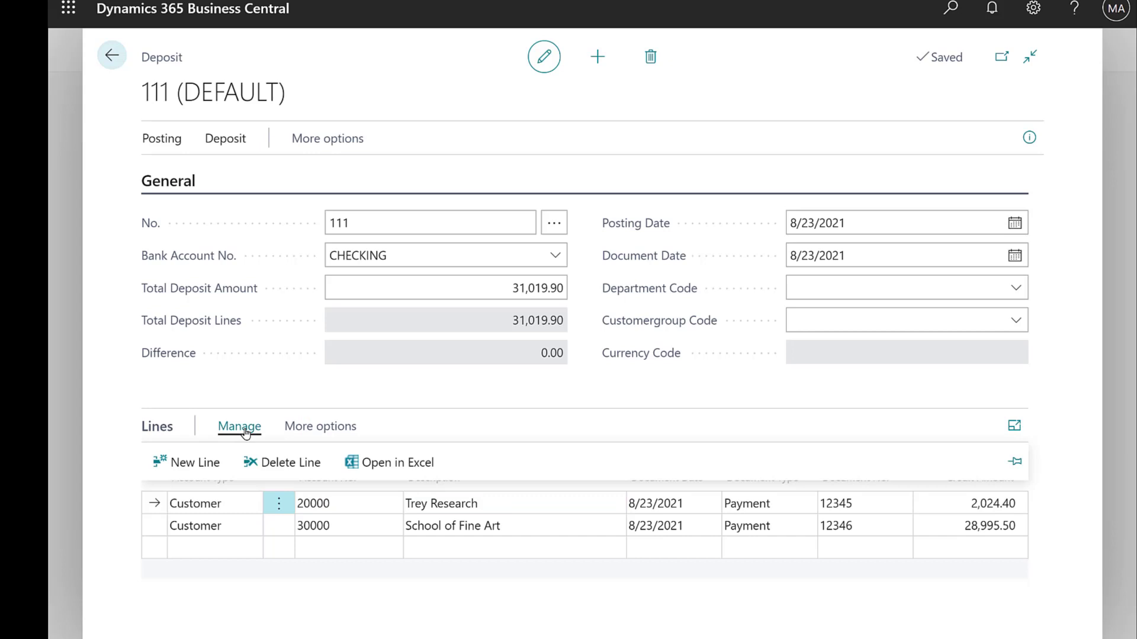
pyautogui.click(311, 431)
pyautogui.click(314, 427)
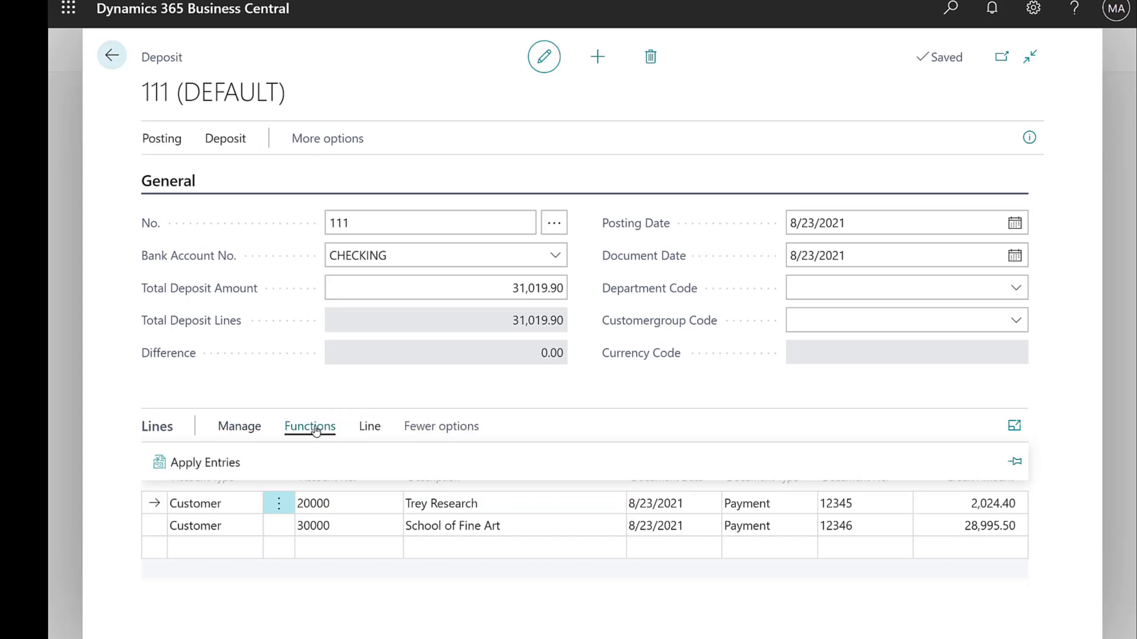
pyautogui.click(218, 468)
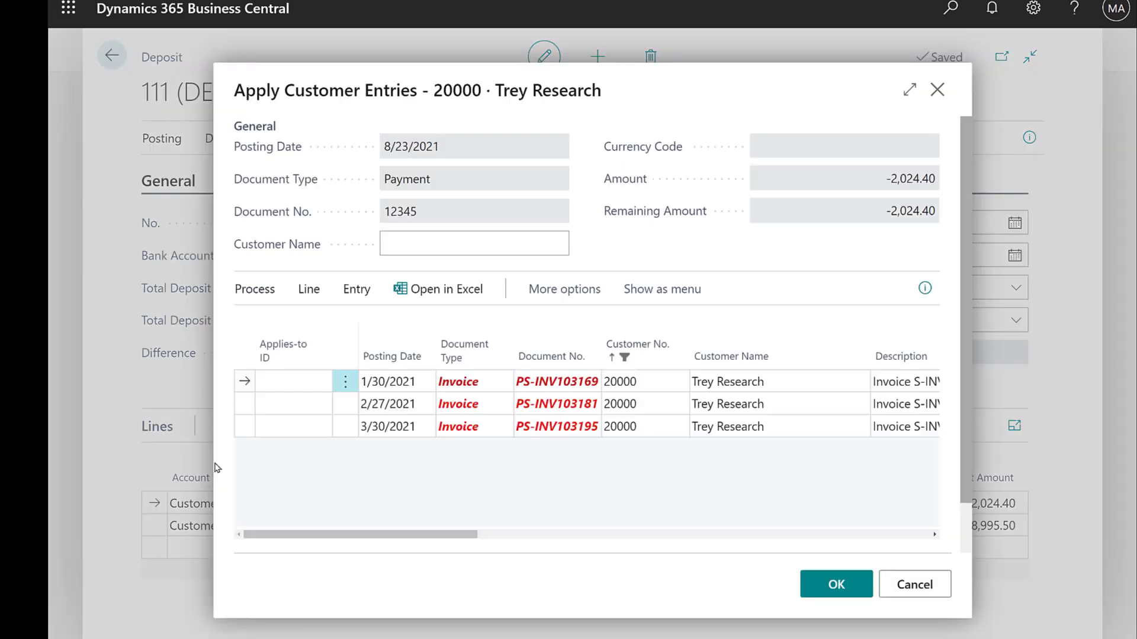
# Step: Set the Applies-to ID on Trey Research invoices PS-INV103169 and PS-INV103181 and accept the application
pyautogui.click(260, 290)
pyautogui.click(284, 325)
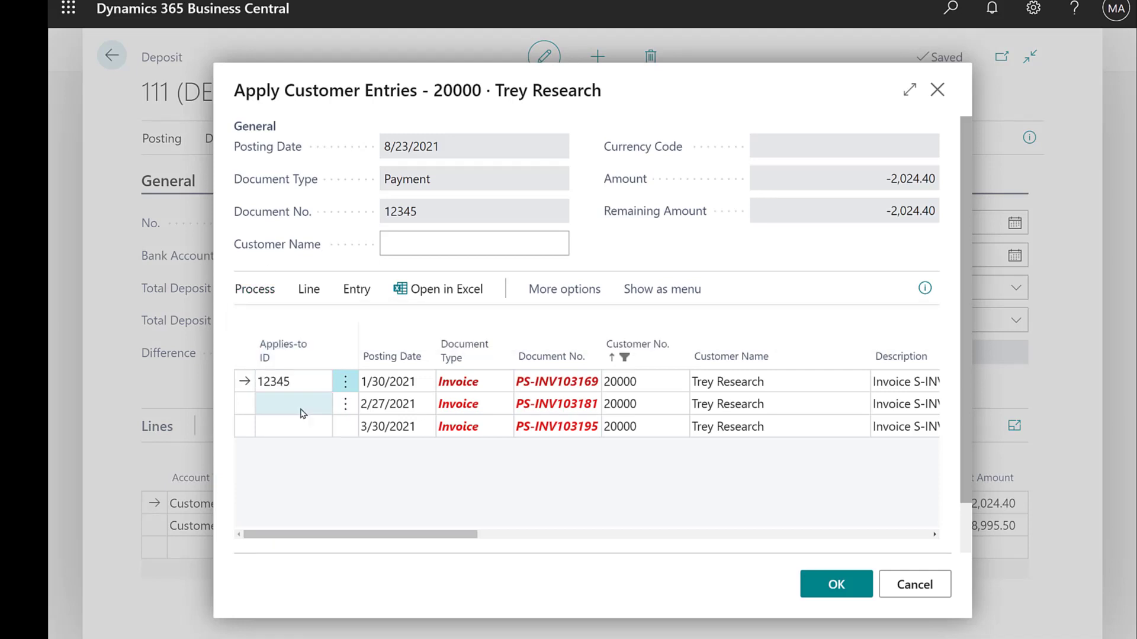
pyautogui.click(296, 404)
pyautogui.click(260, 290)
pyautogui.click(279, 322)
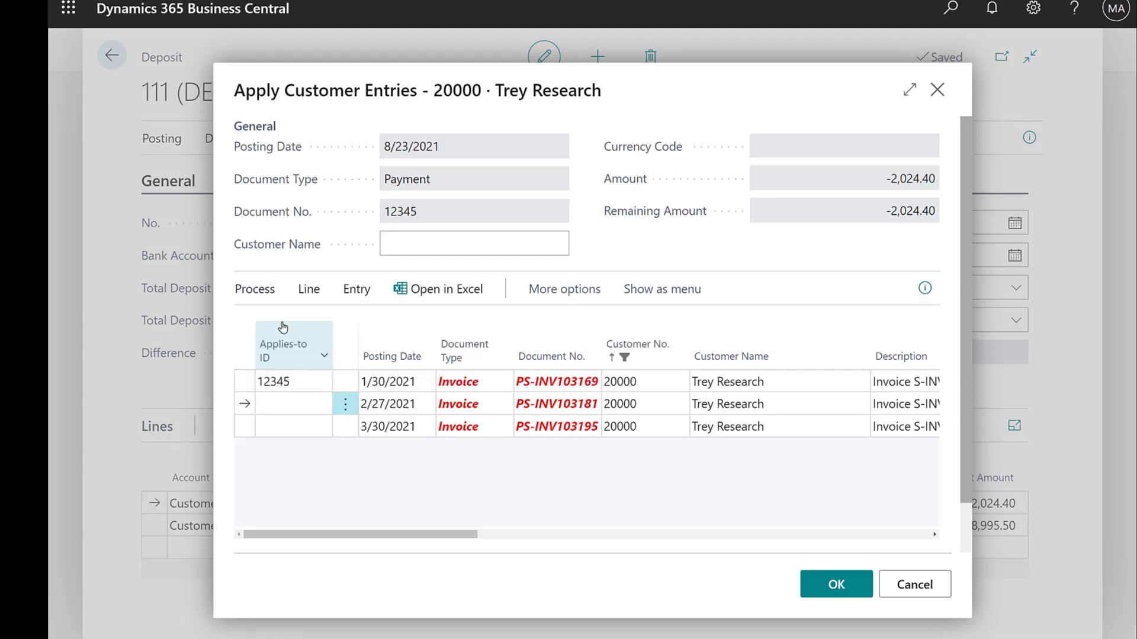
pyautogui.click(837, 586)
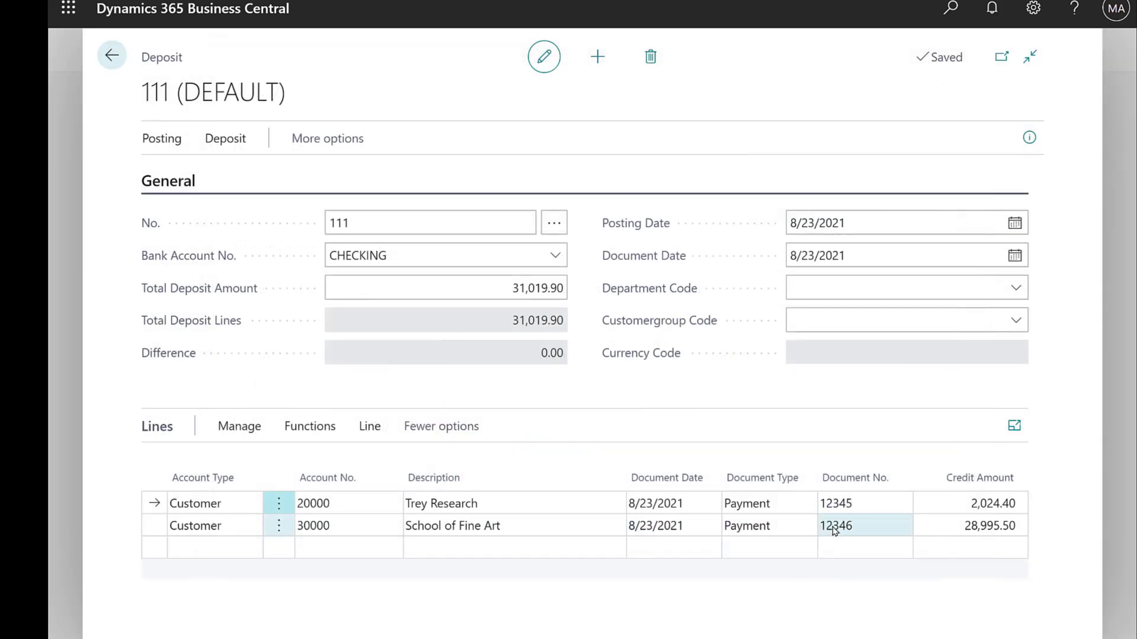
# Step: Post deposit 111 and confirm the posting
pyautogui.click(798, 533)
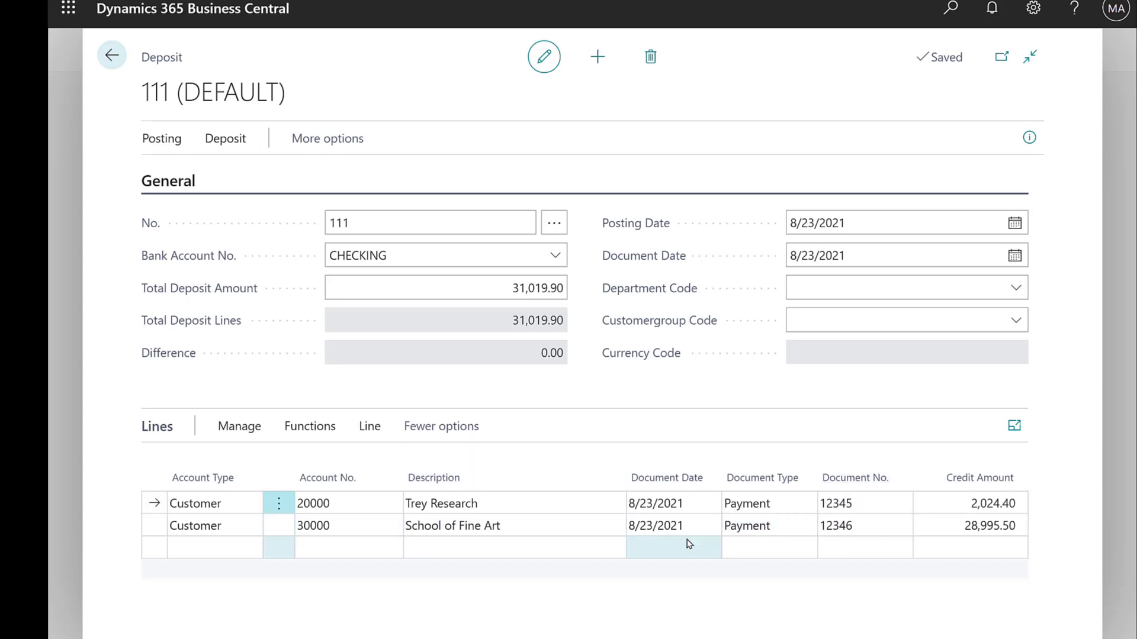
pyautogui.click(162, 139)
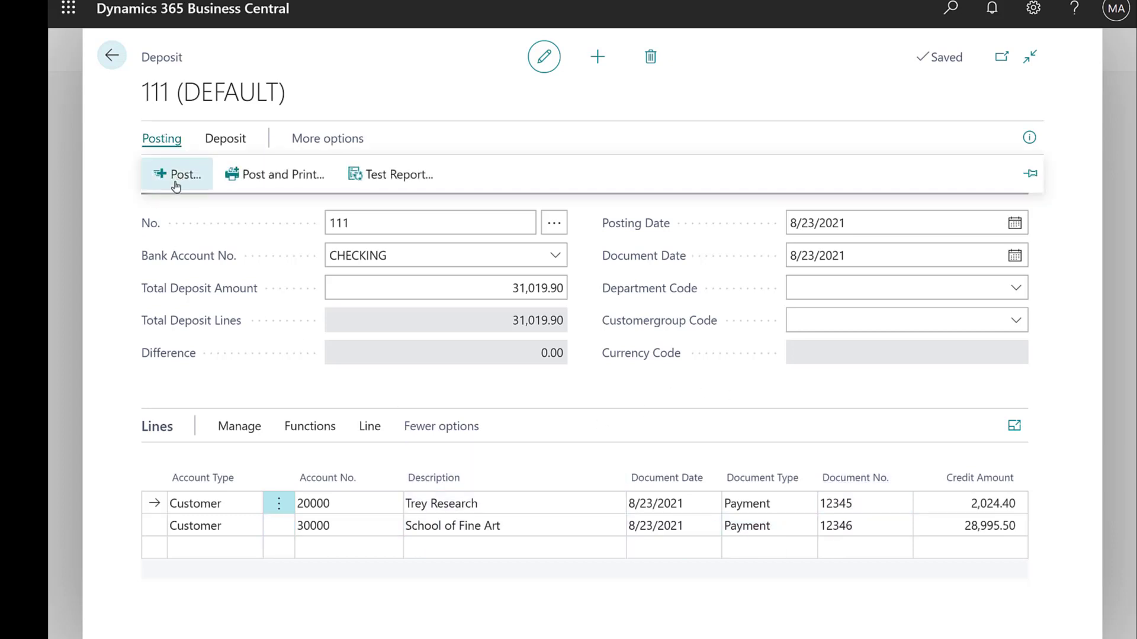
pyautogui.click(175, 173)
pyautogui.click(669, 381)
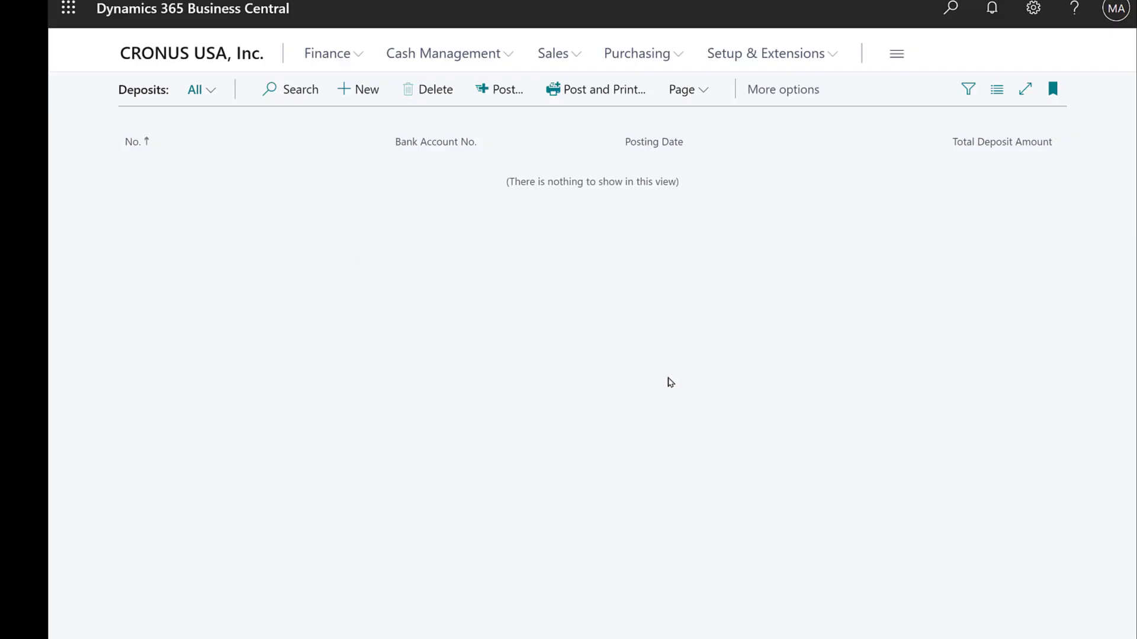
# Step: Open Customer Ledger Entries from the home page and filter the list by Customer No. for Trey Research
pyautogui.click(166, 59)
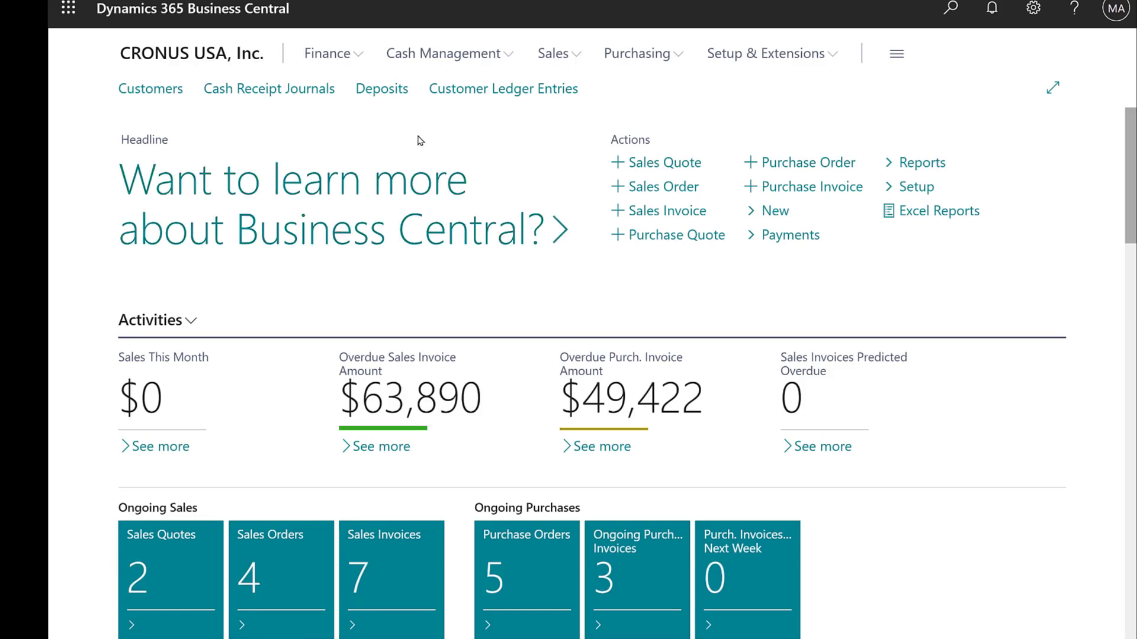
pyautogui.click(488, 93)
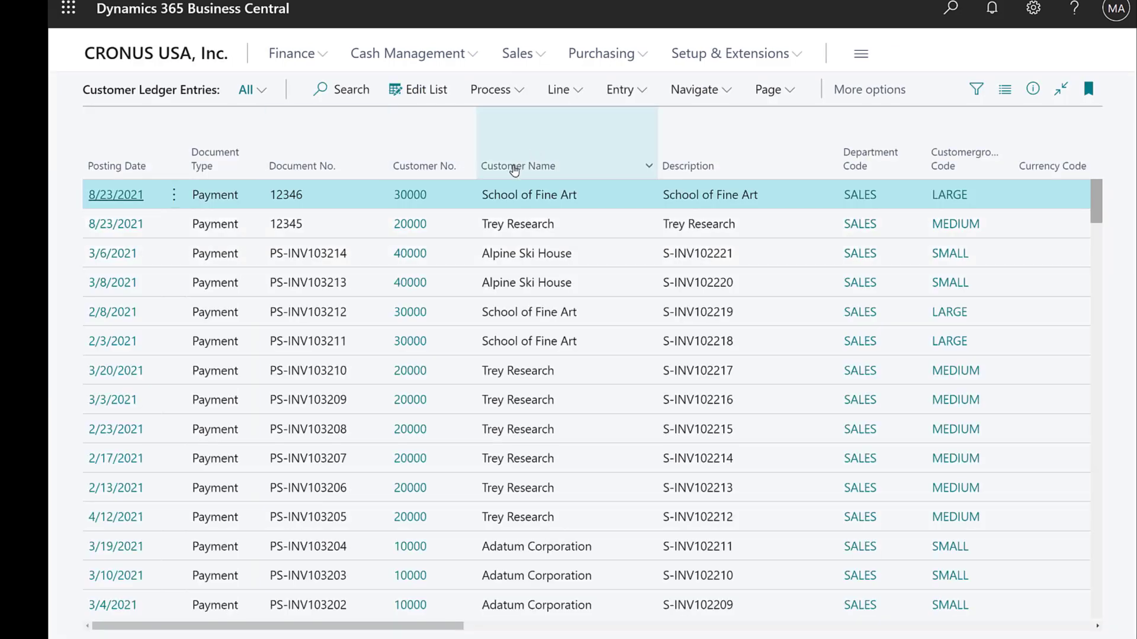
pyautogui.click(975, 88)
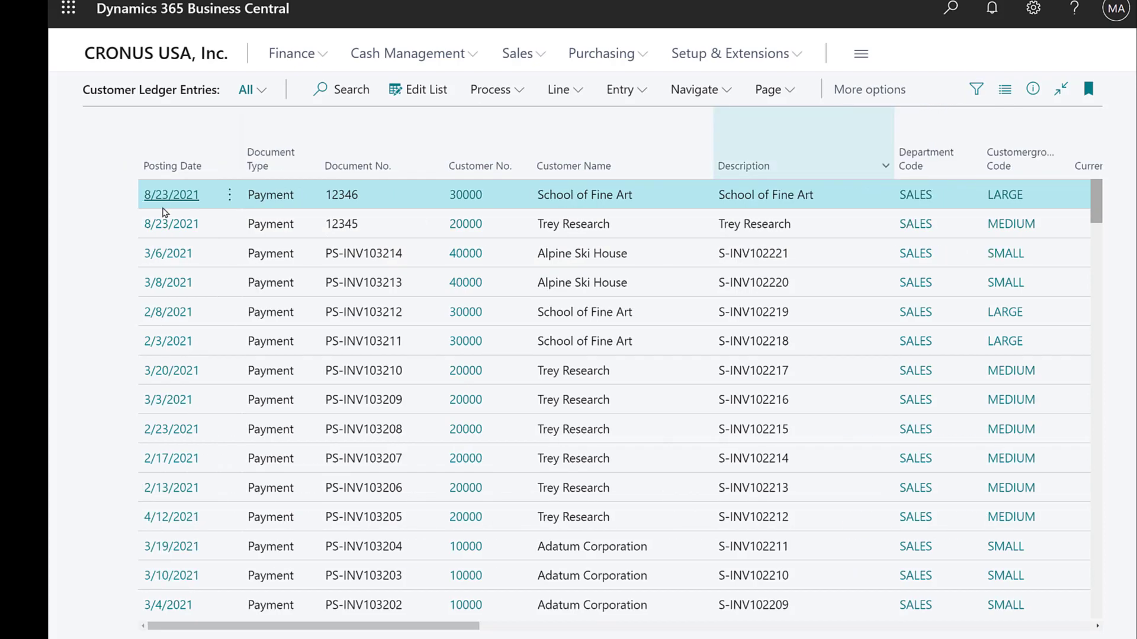
pyautogui.click(120, 239)
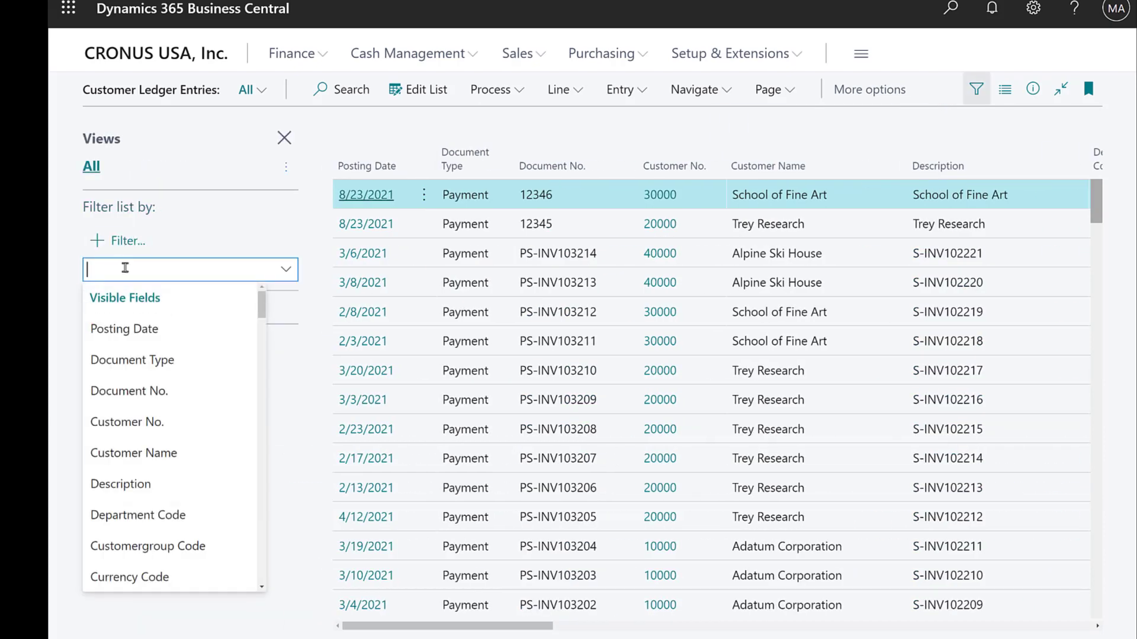
pyautogui.click(138, 422)
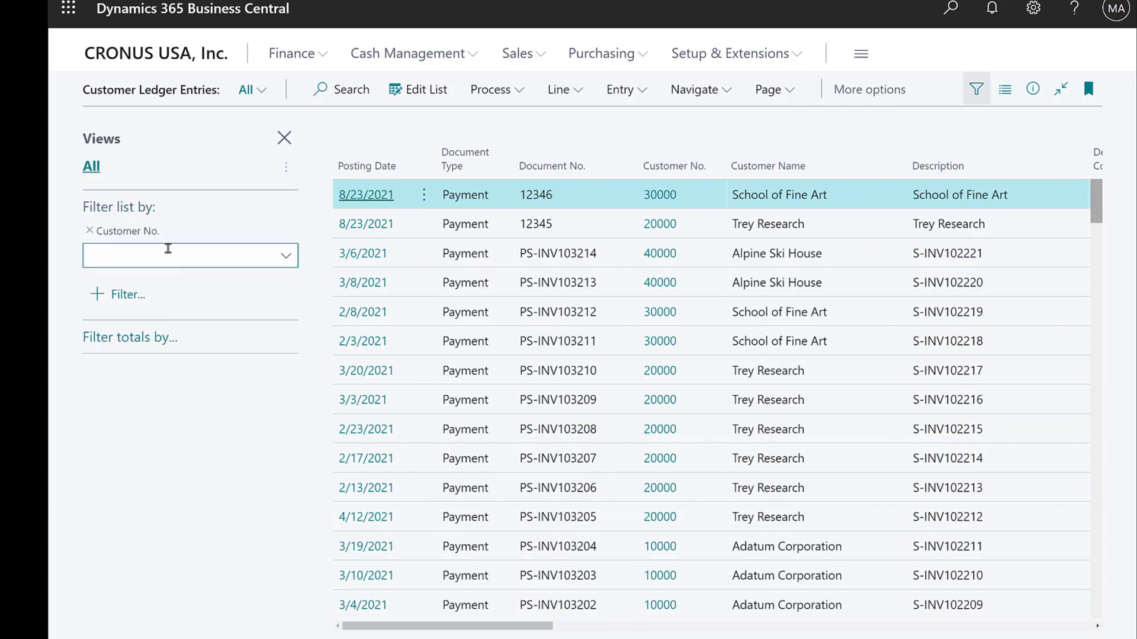
pyautogui.write('20000')
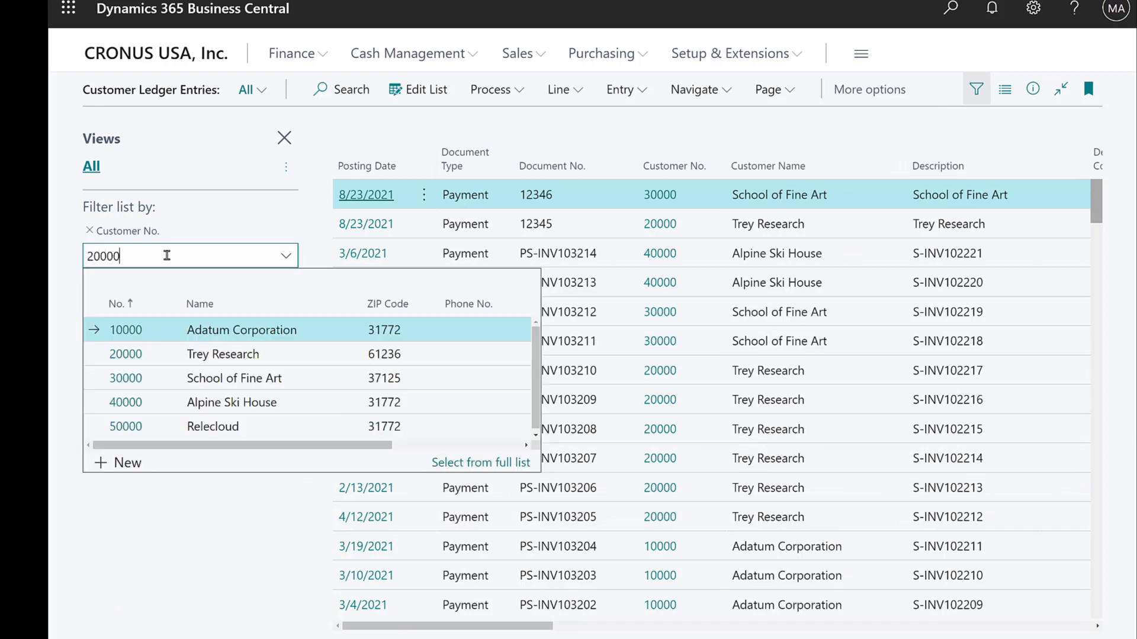
pyautogui.press('Return')
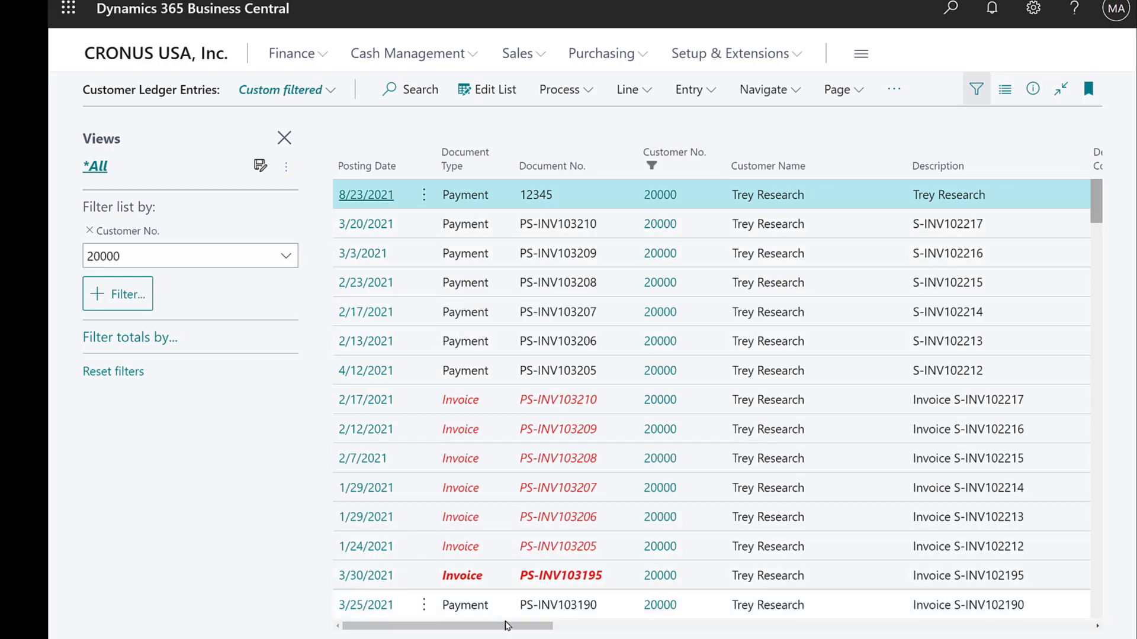
# Step: Check the remaining amount of Trey Research payment 12345 and view its applied entries
pyautogui.moveTo(508, 626); pyautogui.dragTo(728, 626)
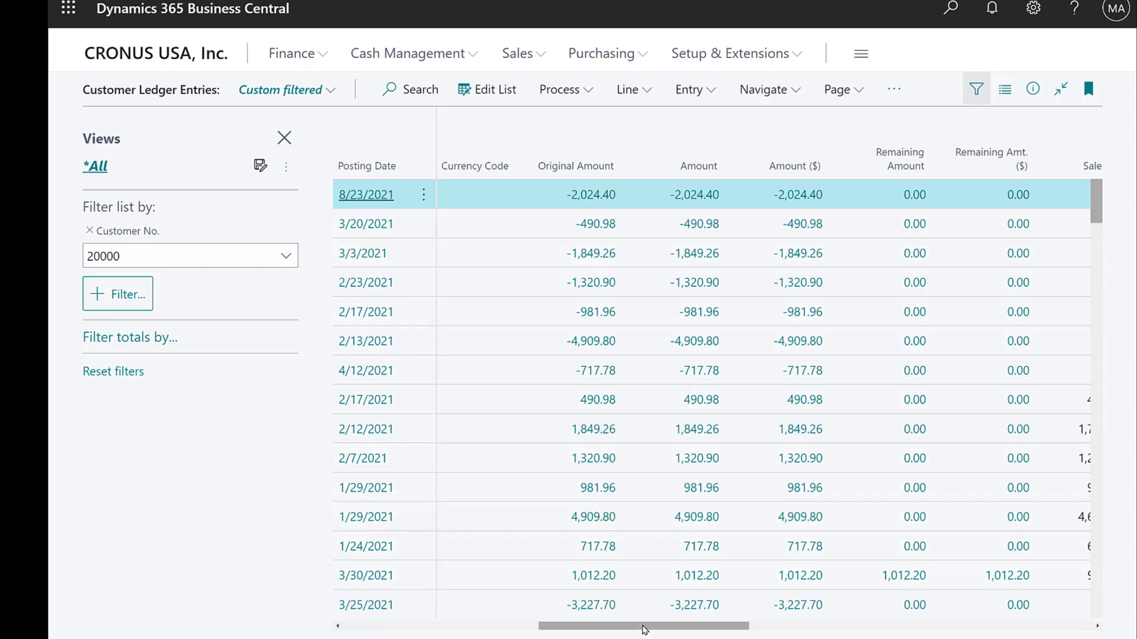
pyautogui.moveTo(642, 621); pyautogui.dragTo(449, 629)
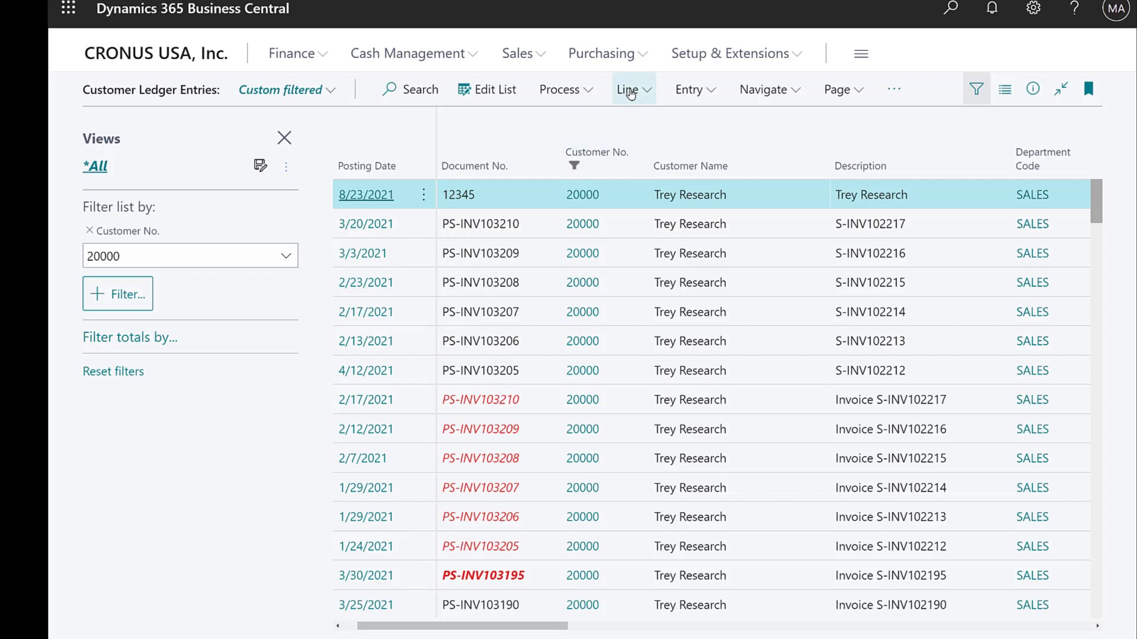
pyautogui.click(630, 92)
pyautogui.click(570, 91)
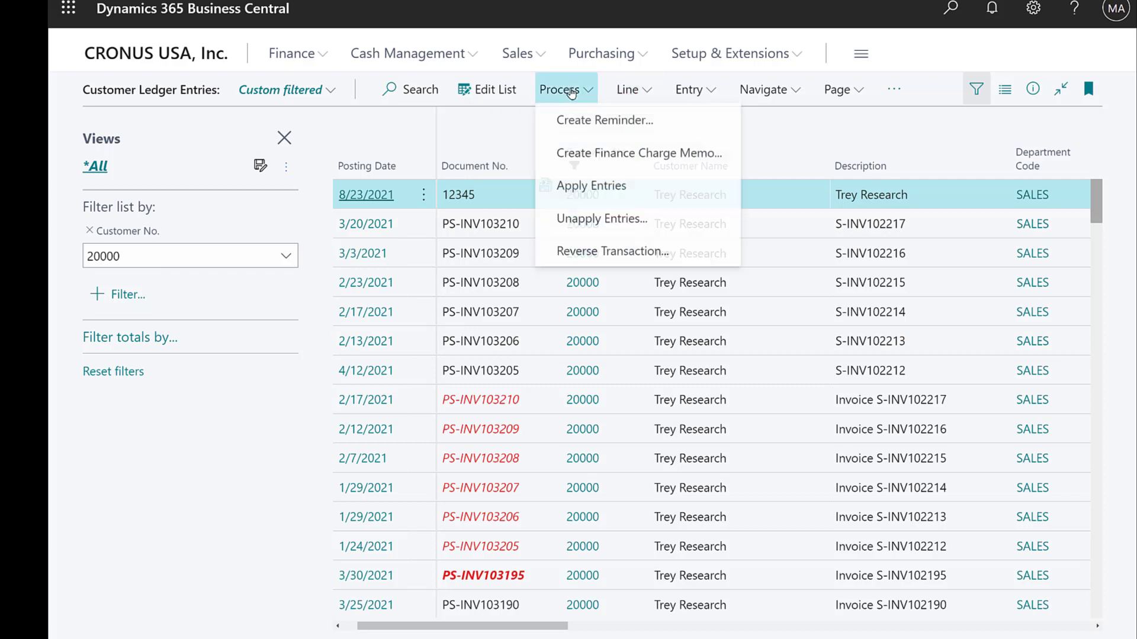
pyautogui.click(692, 90)
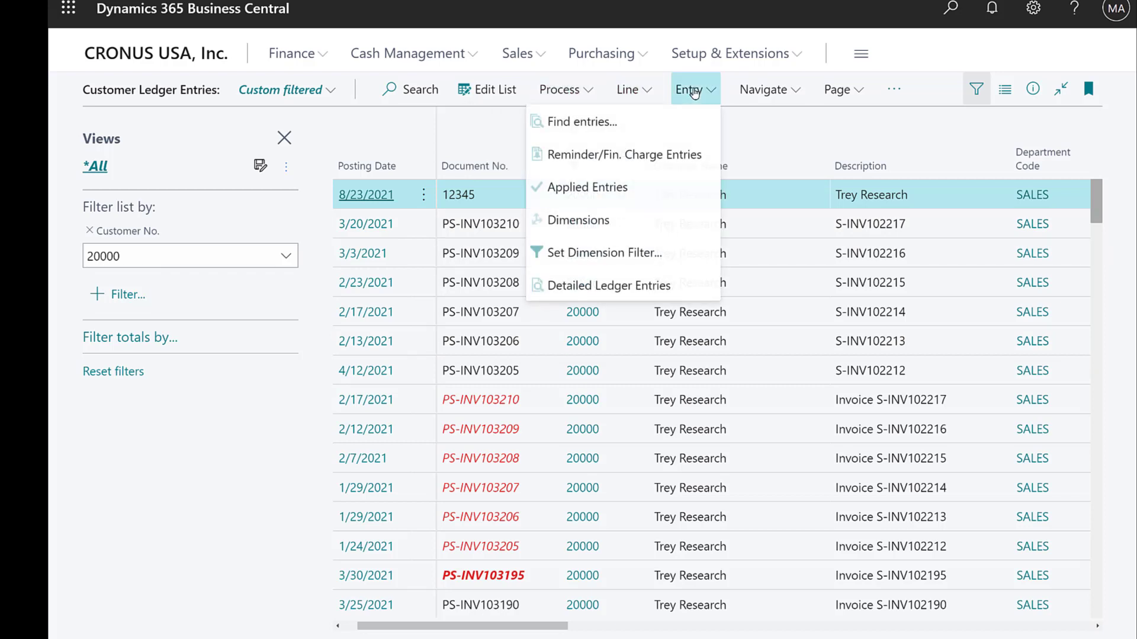
pyautogui.click(591, 188)
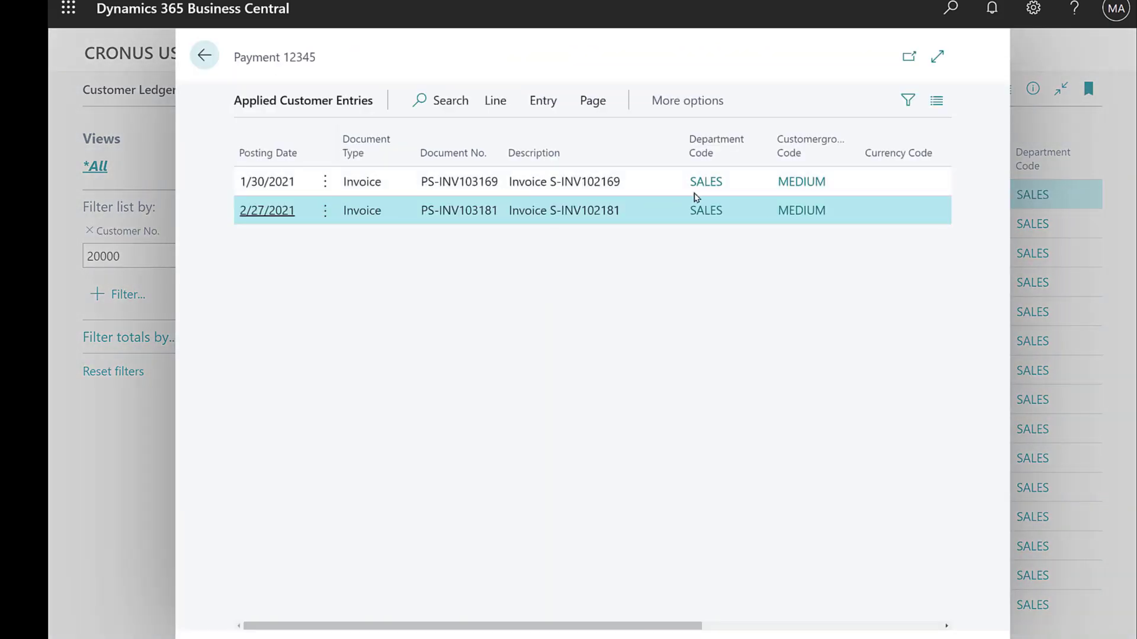
pyautogui.moveTo(685, 624); pyautogui.dragTo(615, 626)
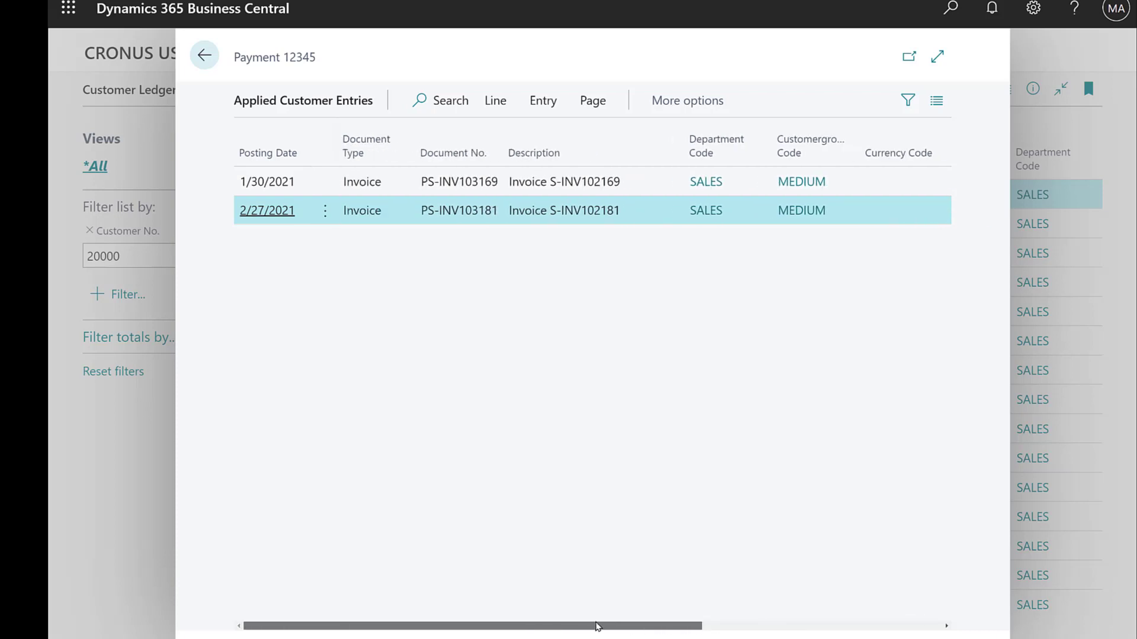
pyautogui.click(204, 56)
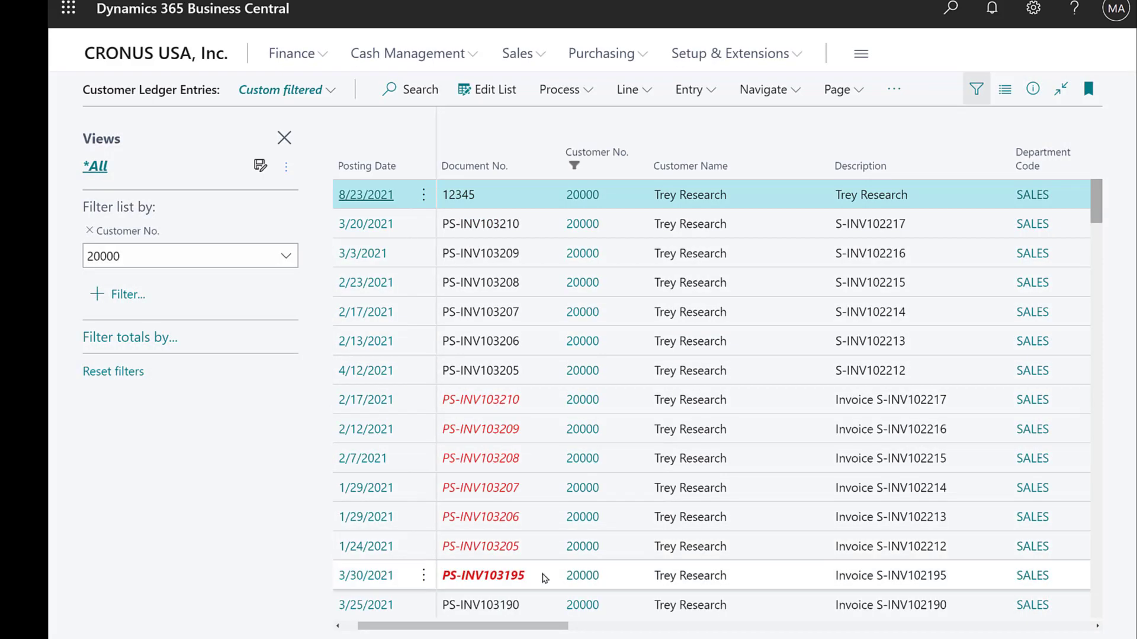
# Step: Check the remaining amounts of the Trey Research invoices settled by the payment, including PS-INV103181
pyautogui.scroll(-4, 563, 598)
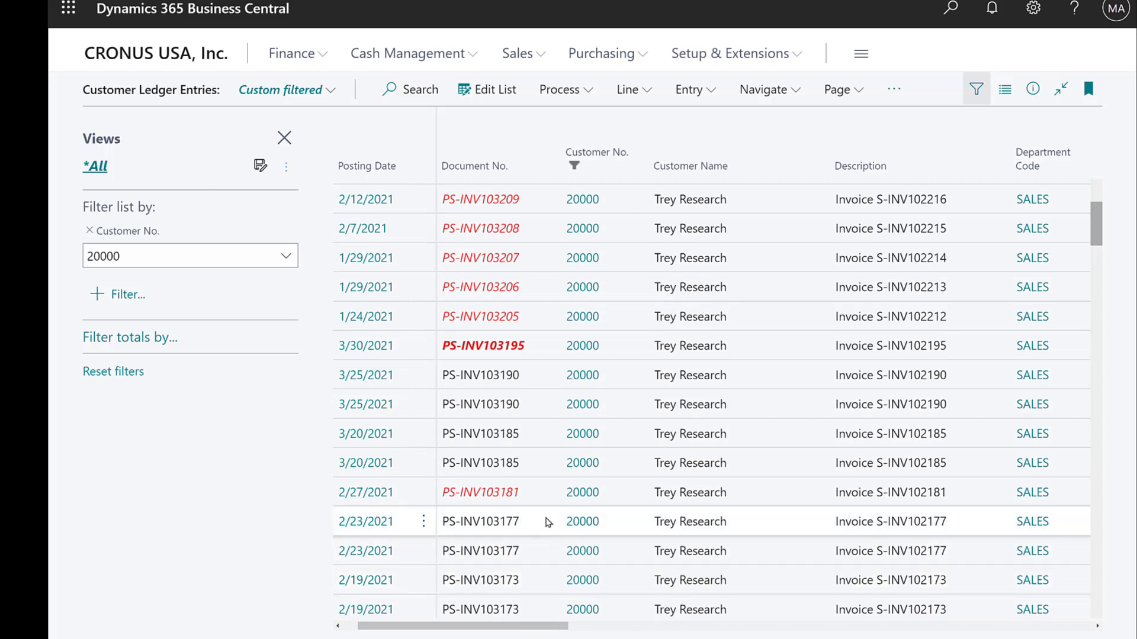
pyautogui.click(542, 490)
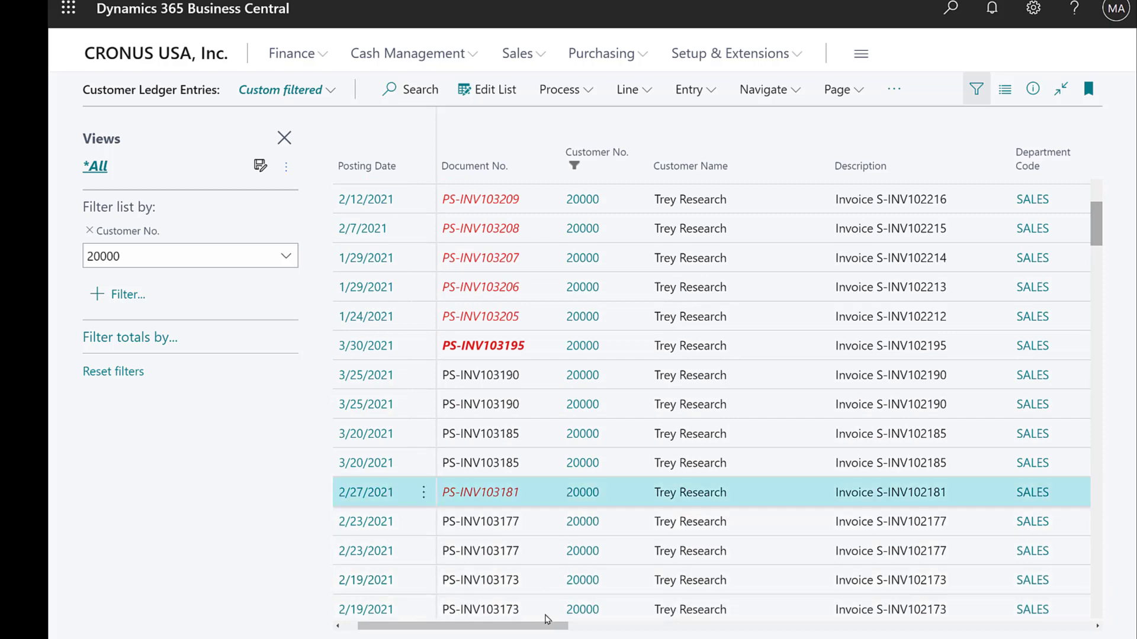
pyautogui.moveTo(545, 626); pyautogui.dragTo(787, 624)
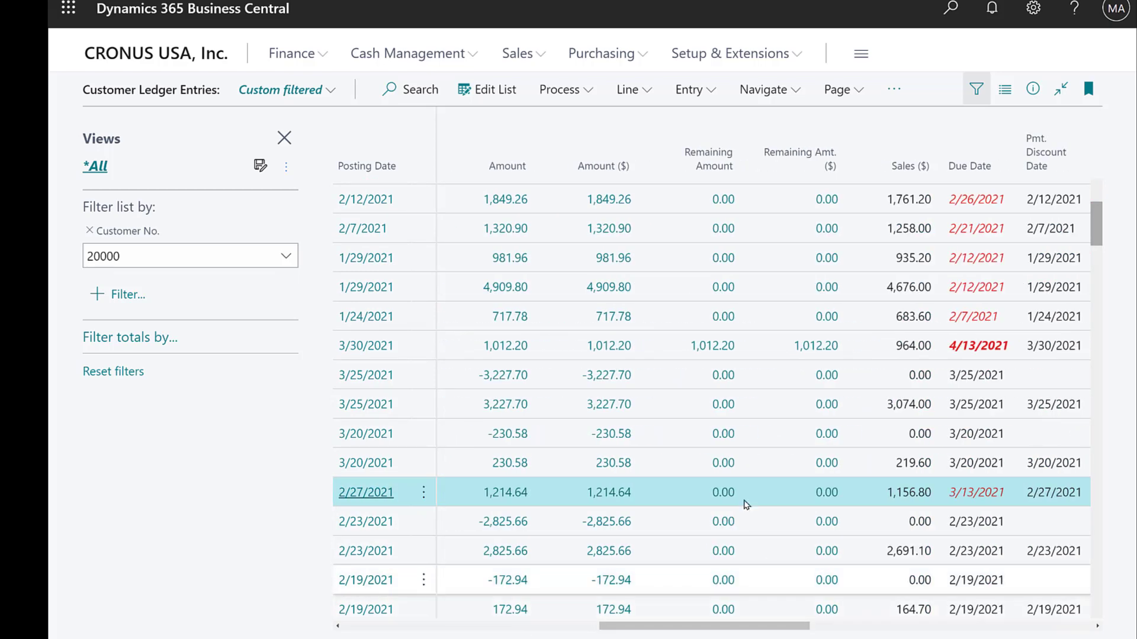
pyautogui.scroll(-2, 723, 548)
pyautogui.scroll(-1, 699, 527)
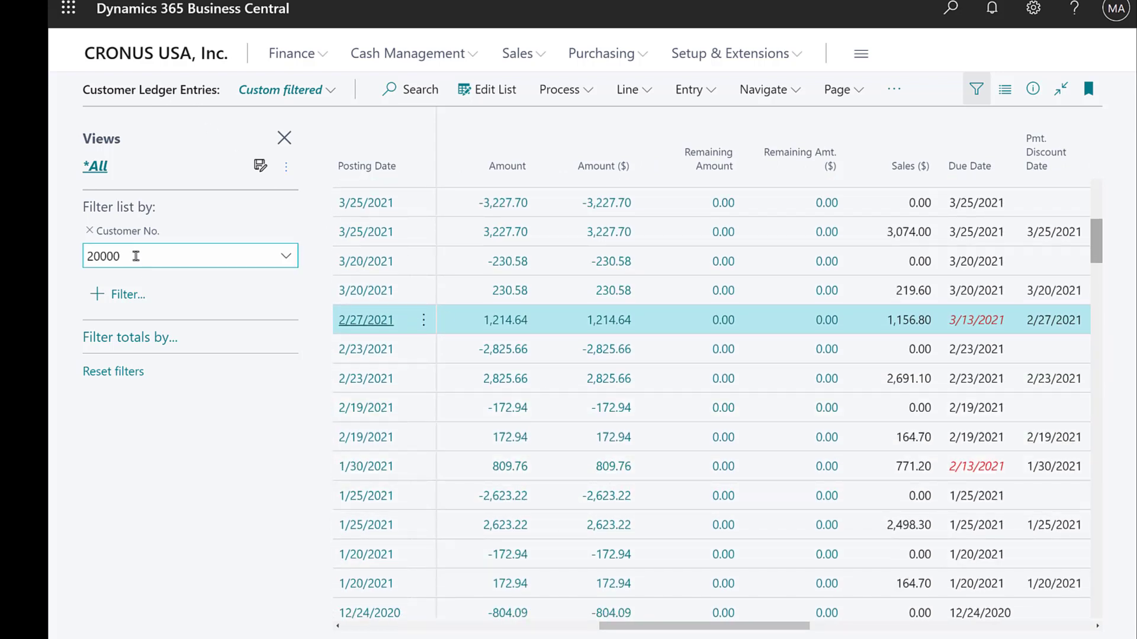
# Step: Change the Customer No. filter to School of Fine Art and review the remaining amounts of its ledger entries
pyautogui.click(88, 255)
pyautogui.hotkey('ctrl', 'a')
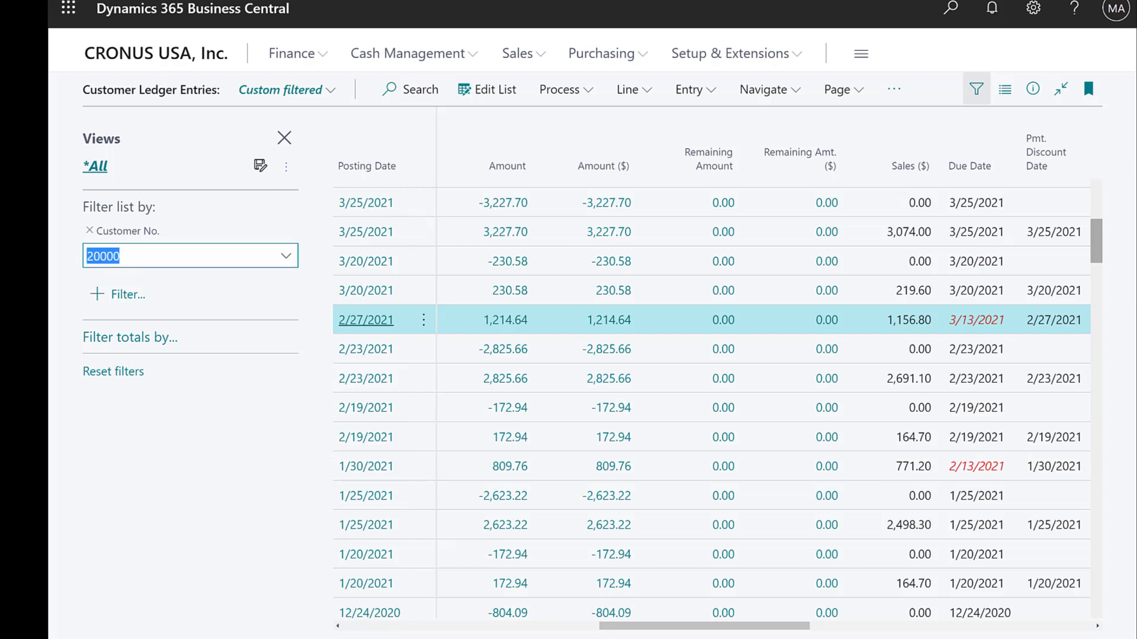
pyautogui.write('30000')
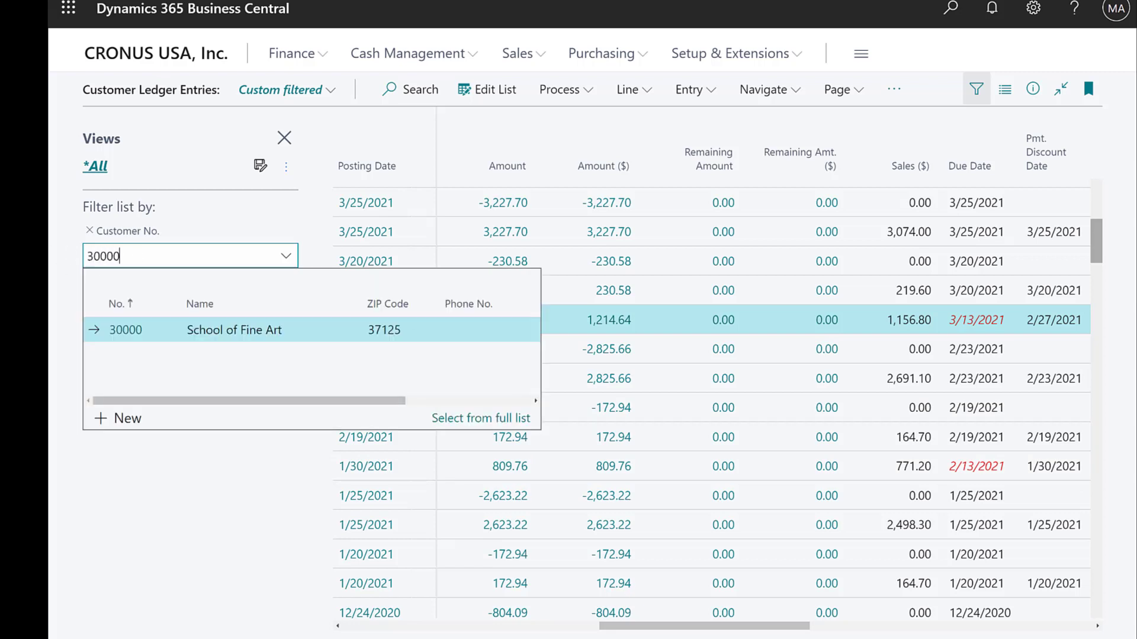
pyautogui.press('Return')
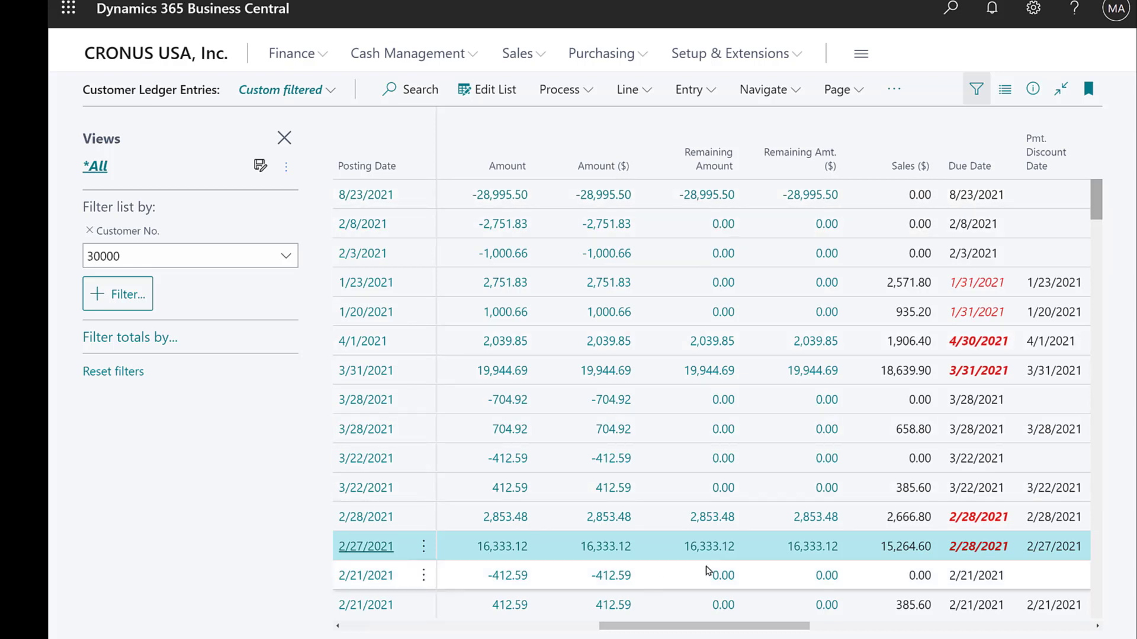
pyautogui.scroll(-4, 709, 571)
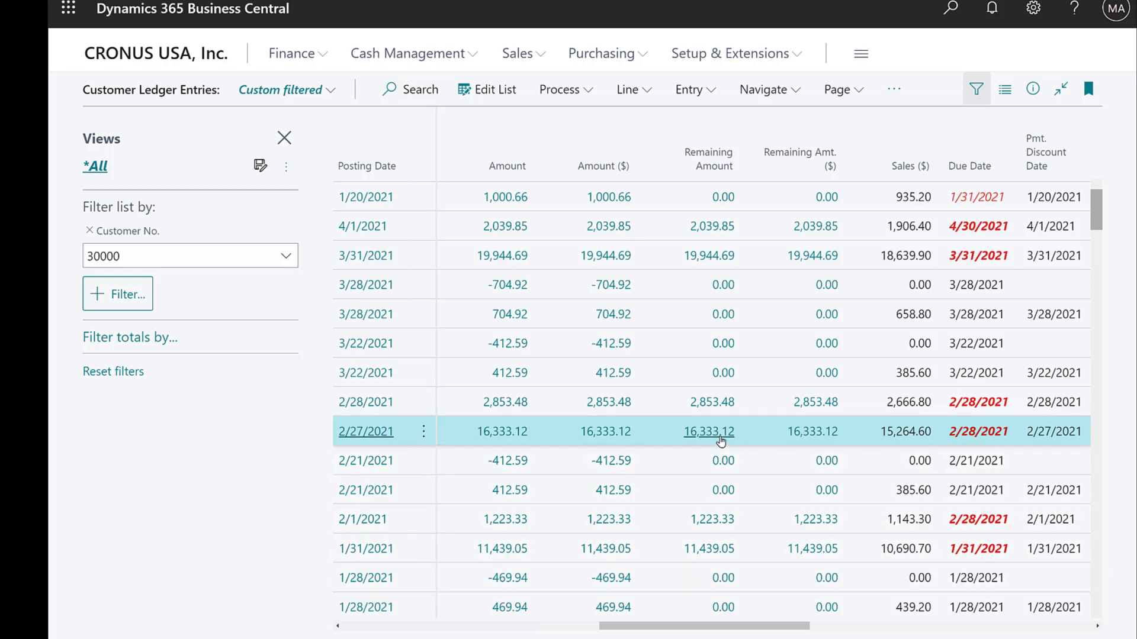
pyautogui.scroll(2, 721, 441)
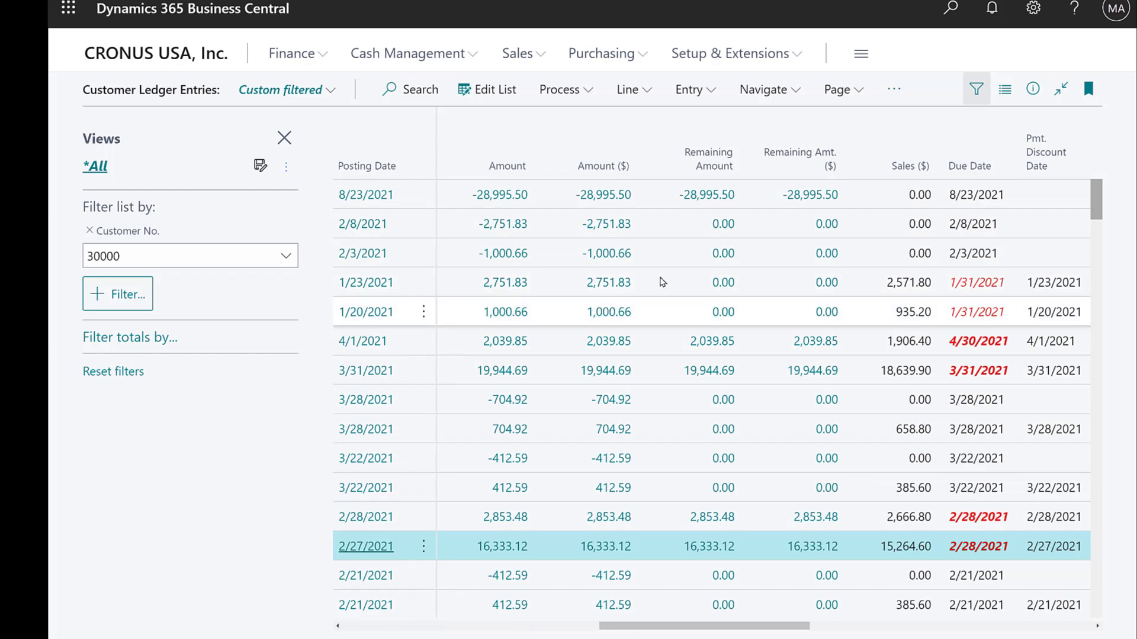
# Step: Open Apply Entries for the School of Fine Art payment posted on 8/23/2021
pyautogui.click(662, 196)
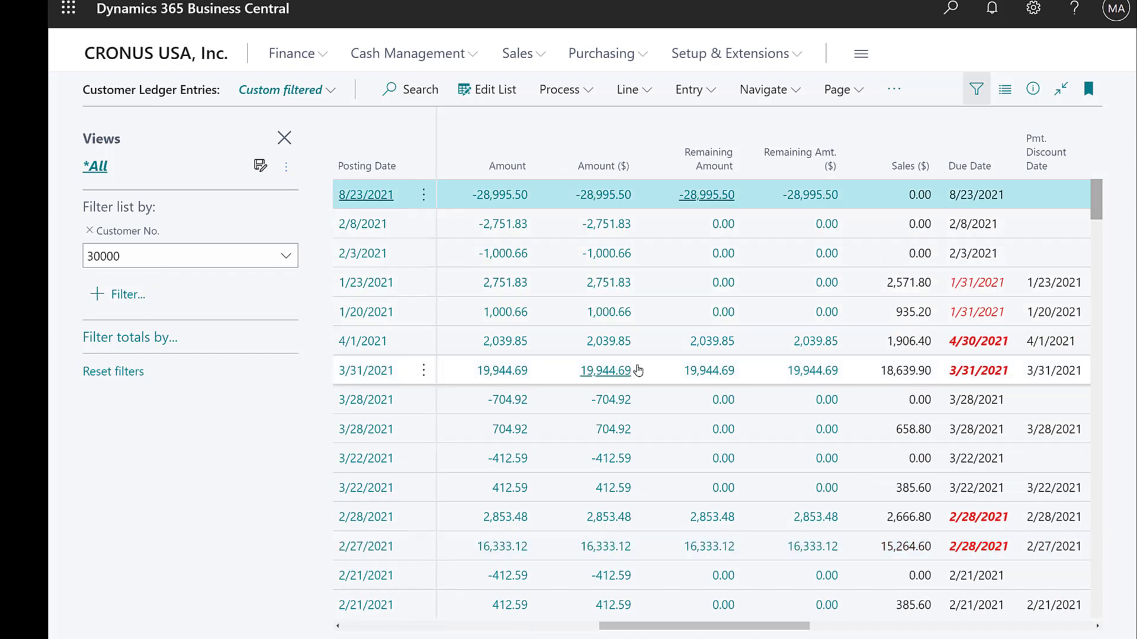
pyautogui.click(576, 89)
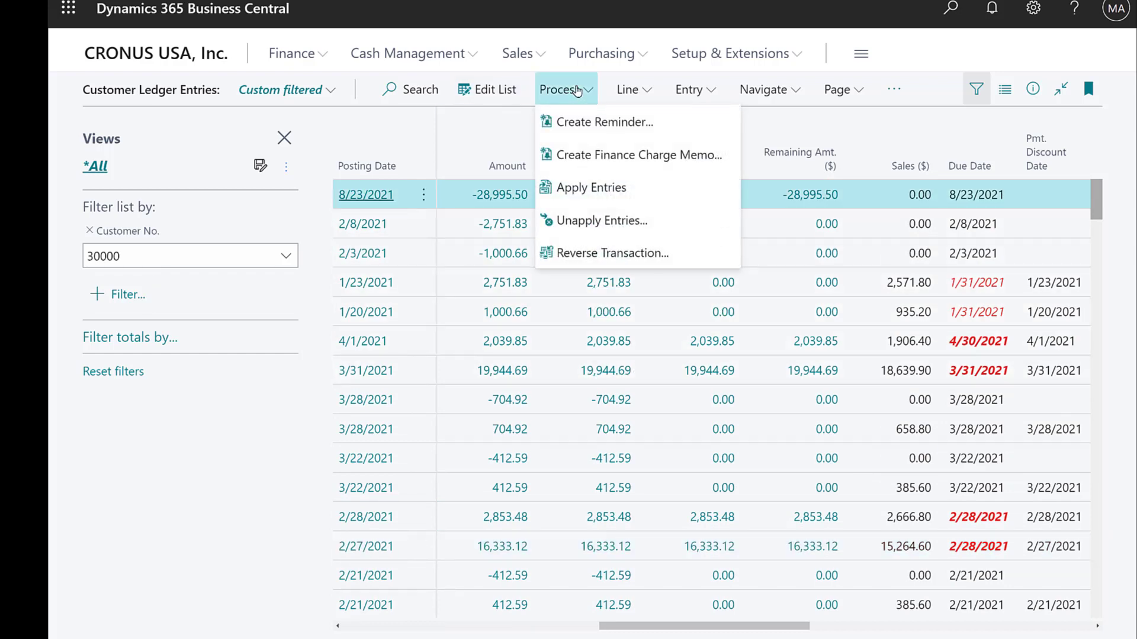
pyautogui.click(581, 189)
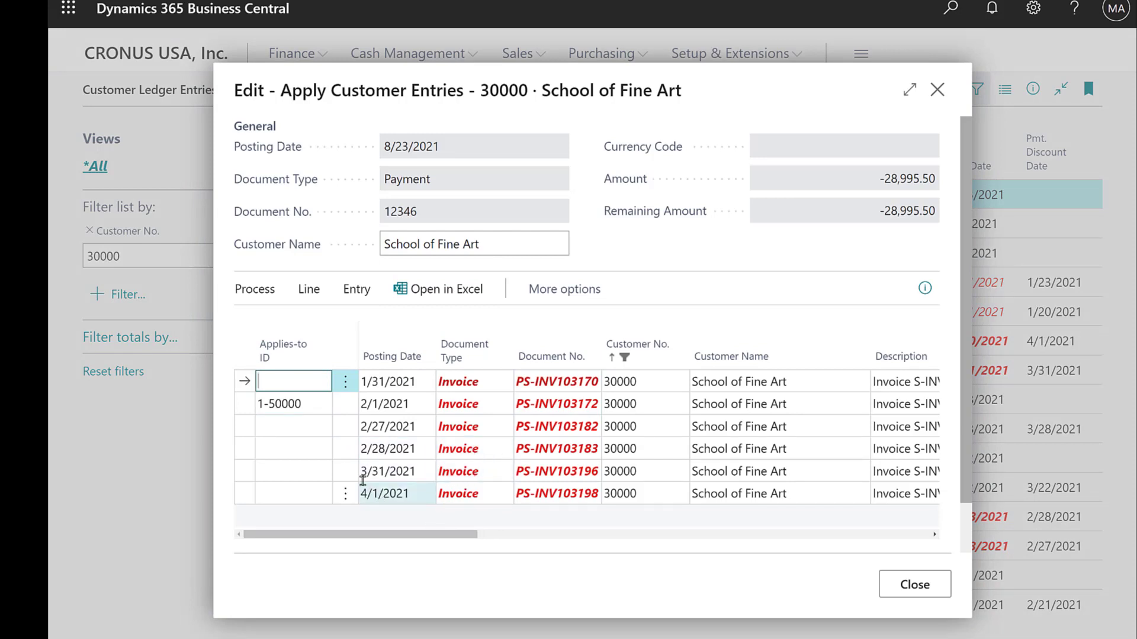
# Step: Set the Applies-to ID on invoice PS-INV103170 dated 1/31/2021
pyautogui.click(300, 378)
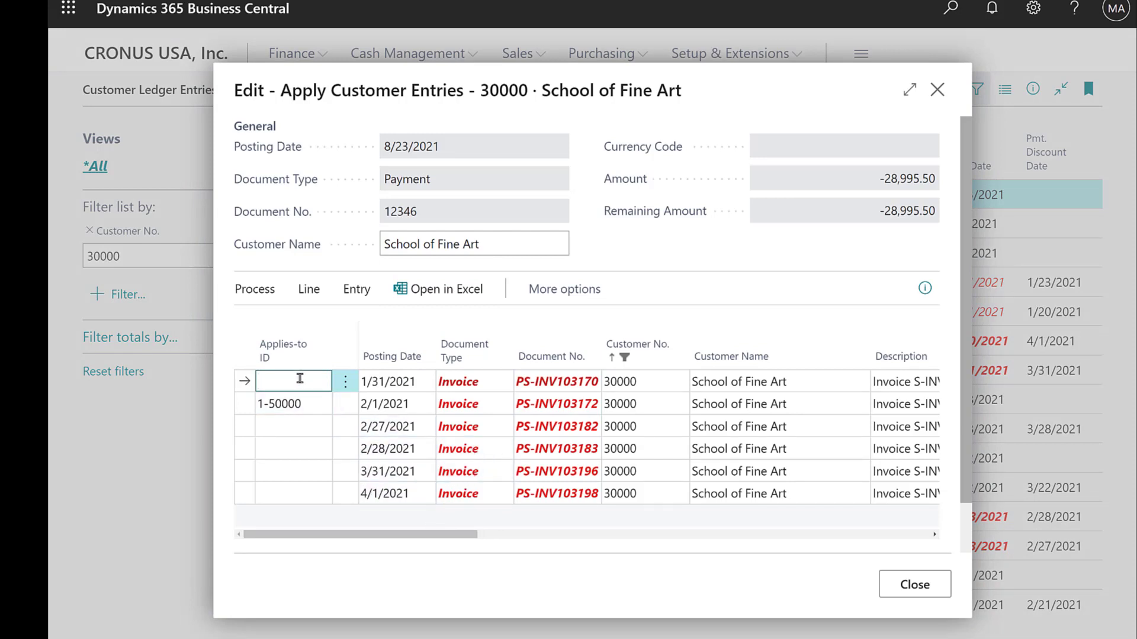
pyautogui.click(255, 290)
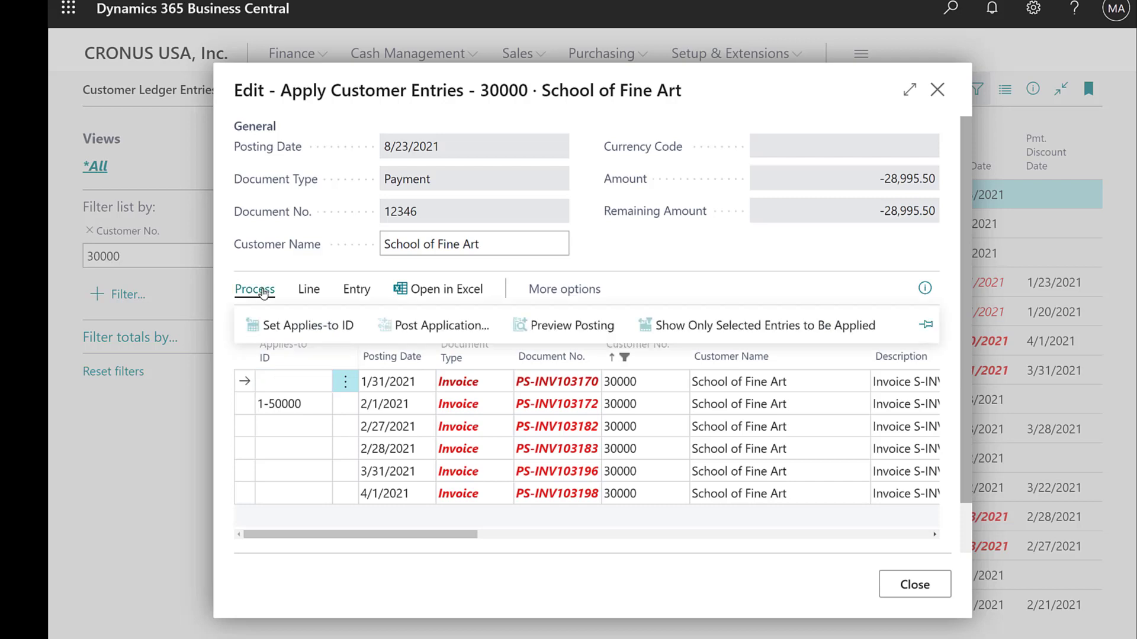
pyautogui.click(286, 329)
# Step: Clear the existing Applies-to ID on invoice PS-INV103172 and set it again for this payment
pyautogui.click(318, 407)
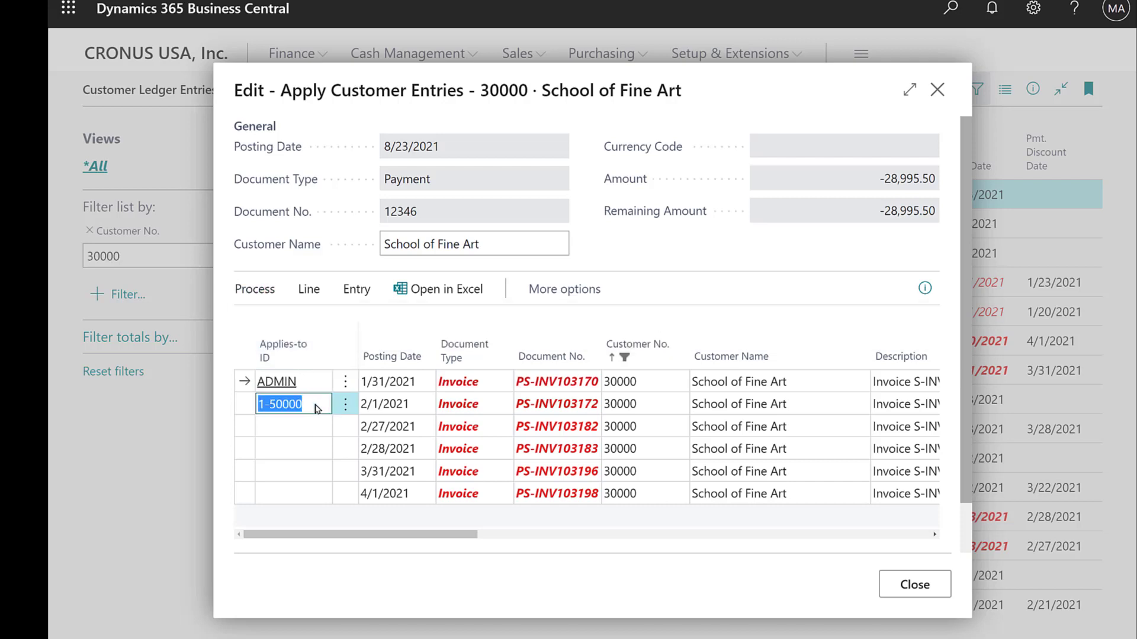
pyautogui.click(265, 299)
pyautogui.click(262, 323)
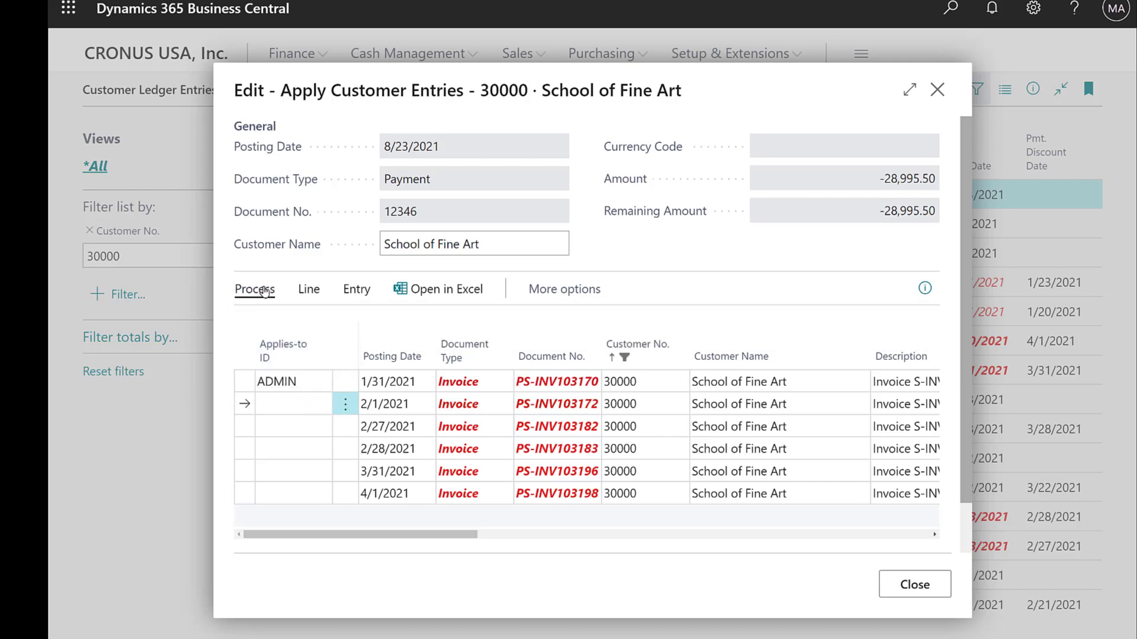
pyautogui.click(265, 290)
pyautogui.click(268, 324)
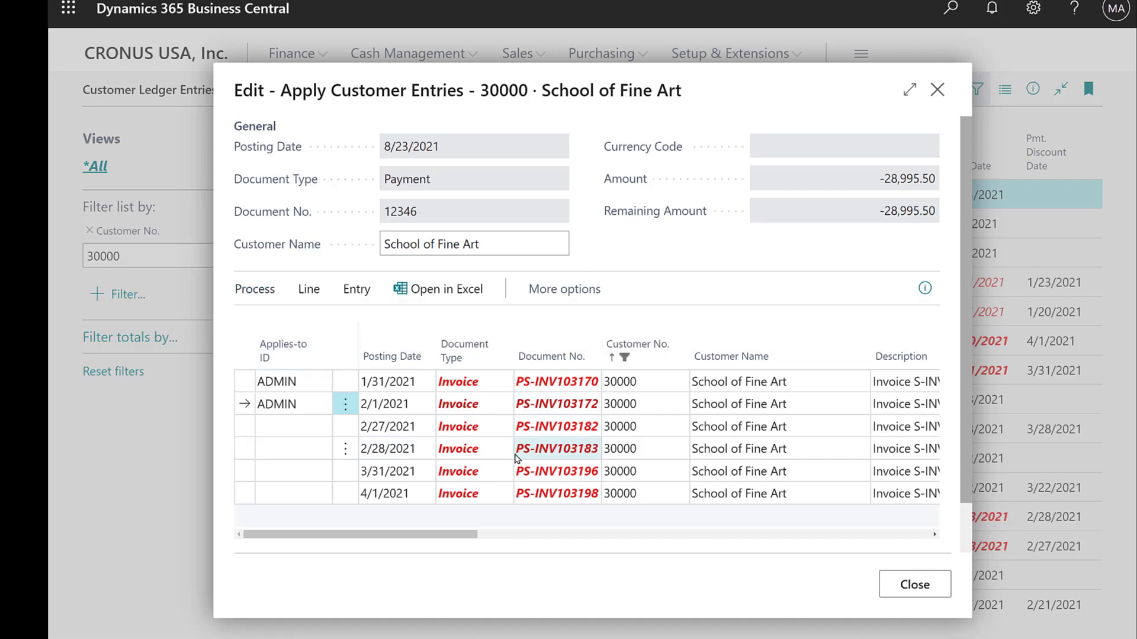
# Step: Set the Applies-to ID on invoice PS-INV103182 and check the application's applied amount and balance
pyautogui.click(288, 430)
pyautogui.click(256, 290)
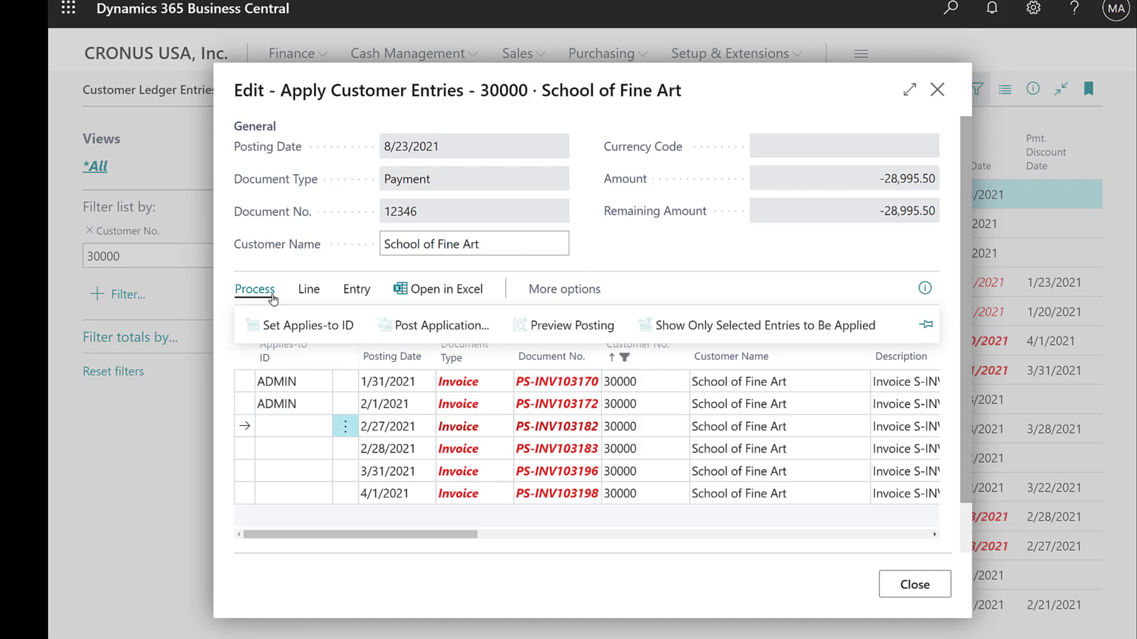
pyautogui.click(288, 327)
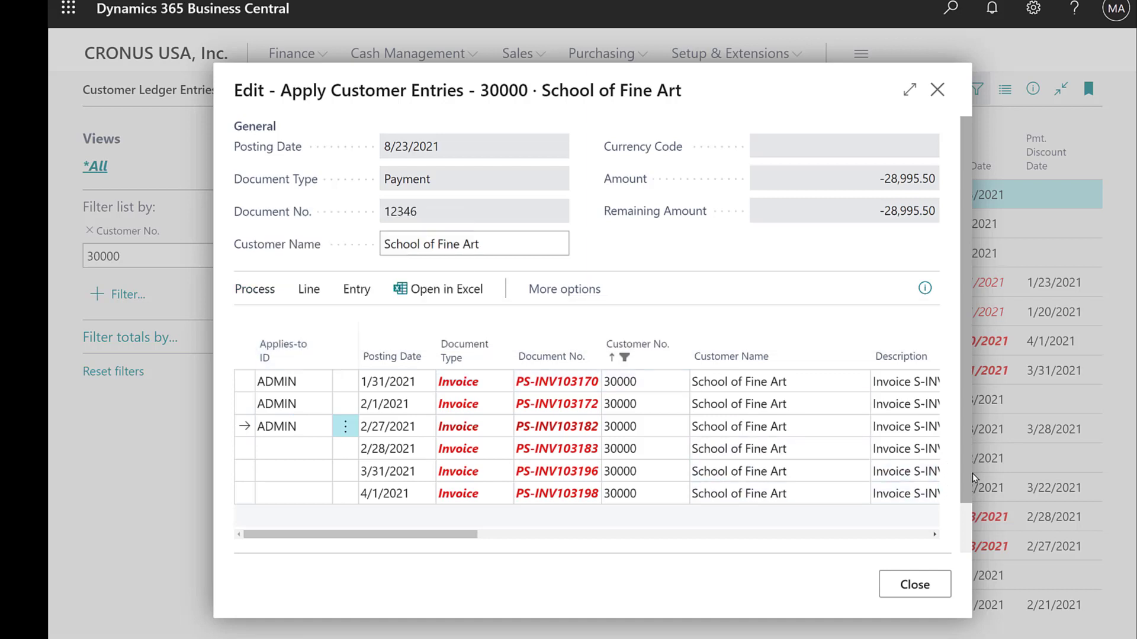
pyautogui.scroll(-1, 968, 477)
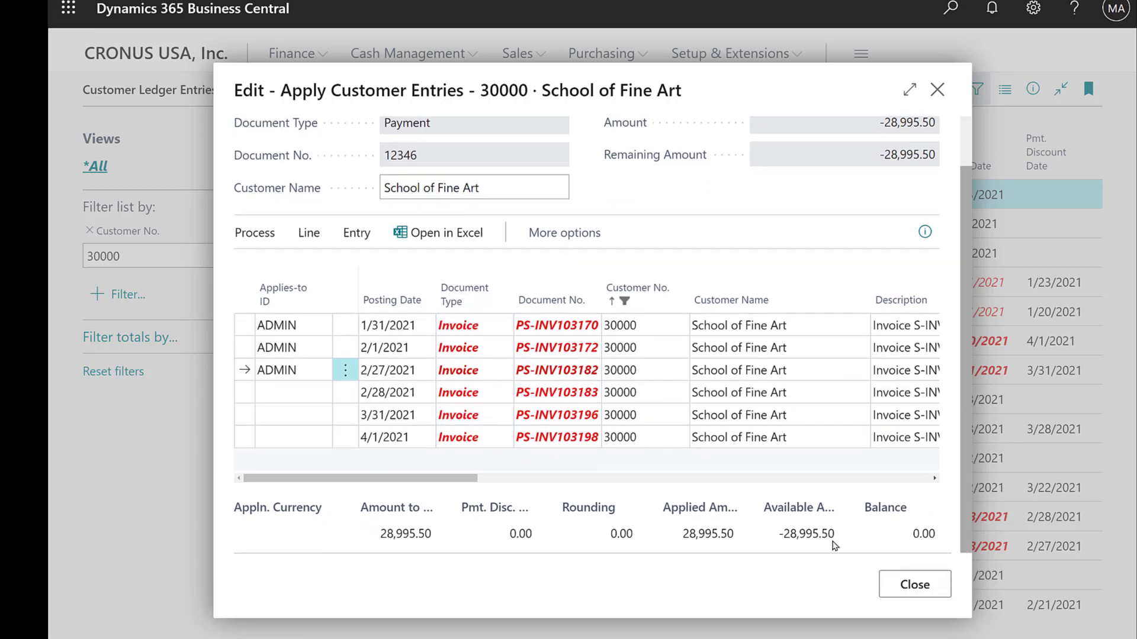
# Step: Post the application with posting date 8/23/2021 and review the remaining amounts of the School of Fine Art ledger entries
pyautogui.moveTo(296, 305)
pyautogui.click(254, 234)
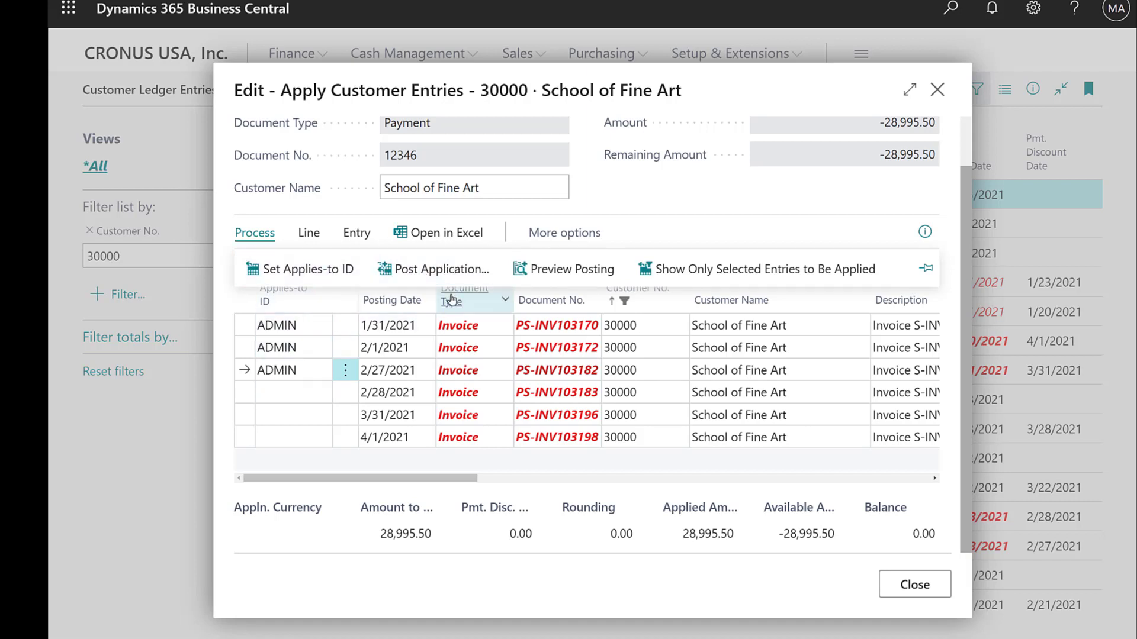
pyautogui.click(441, 274)
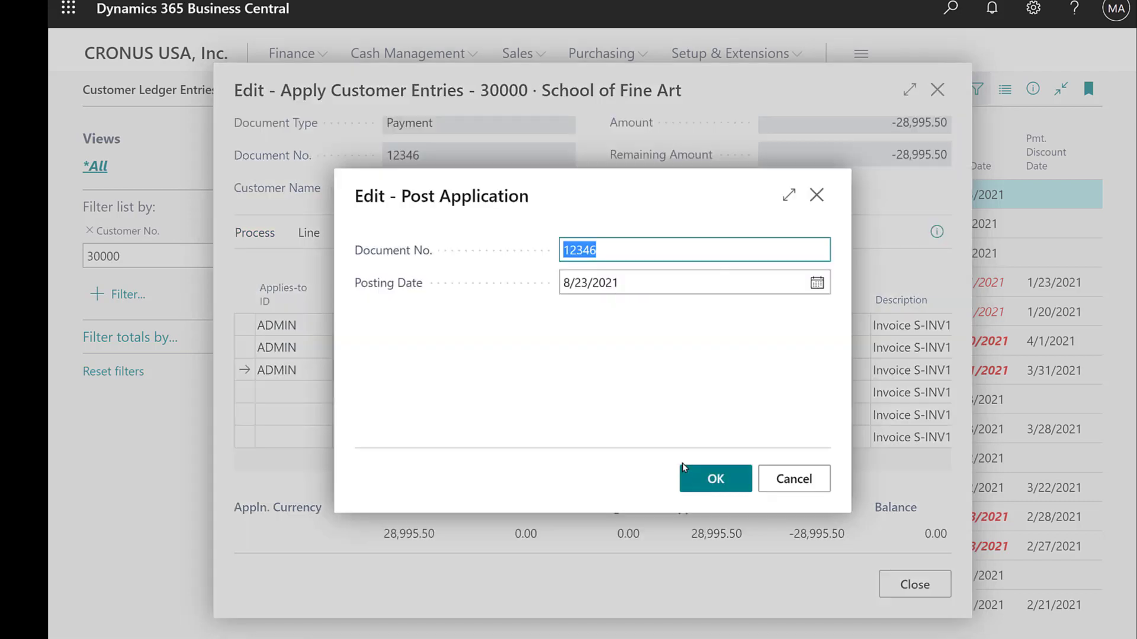
pyautogui.click(715, 481)
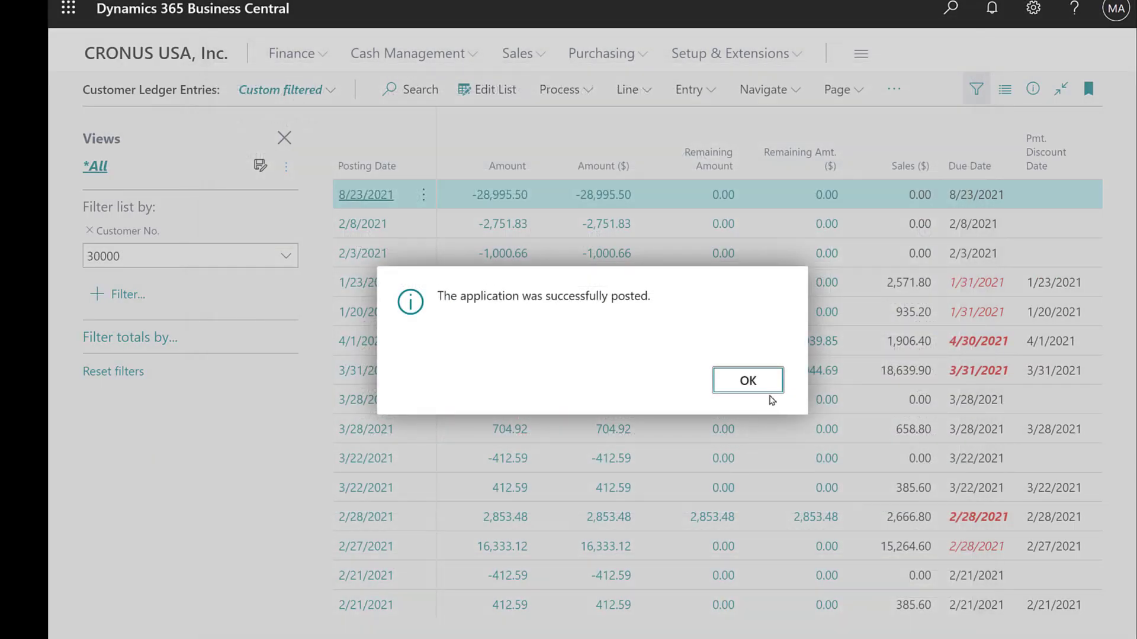
pyautogui.click(749, 384)
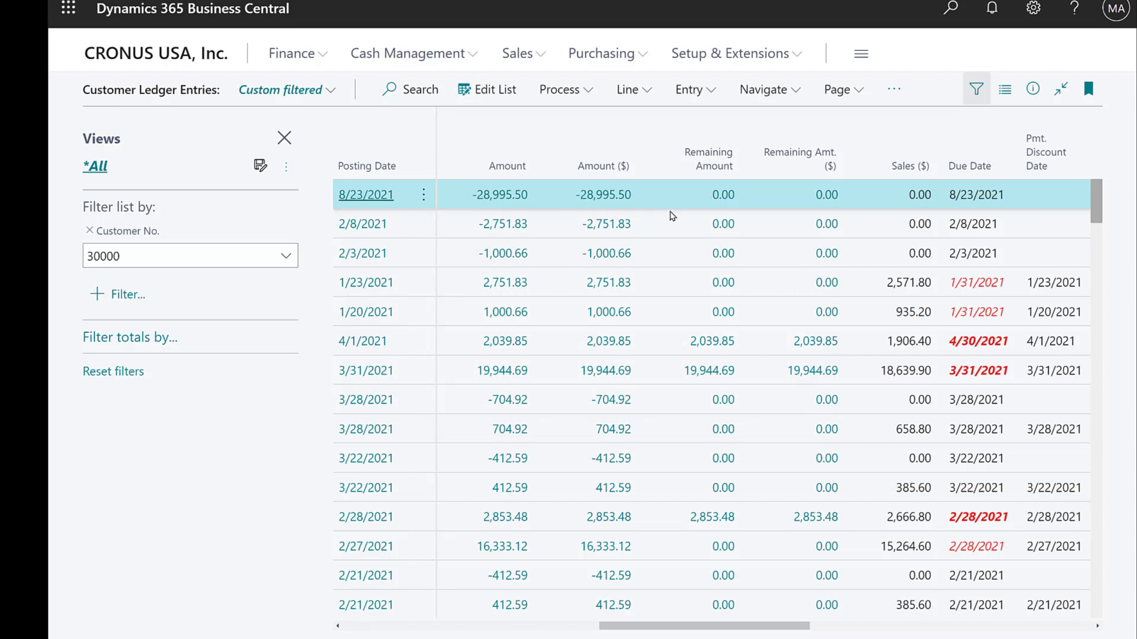
pyautogui.scroll(-3, 632, 473)
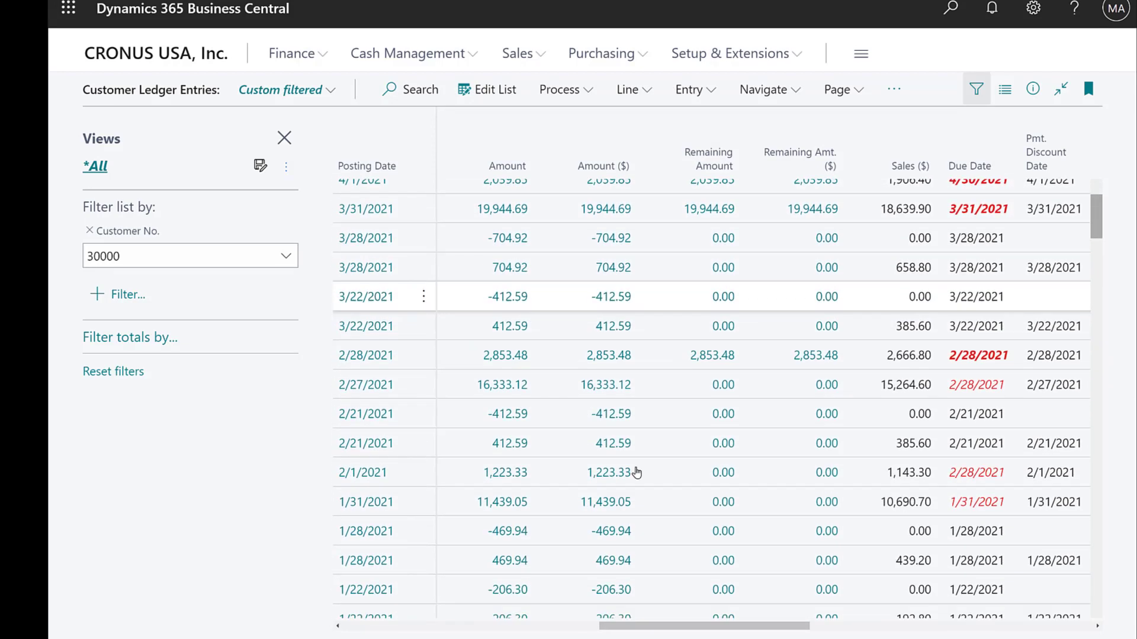